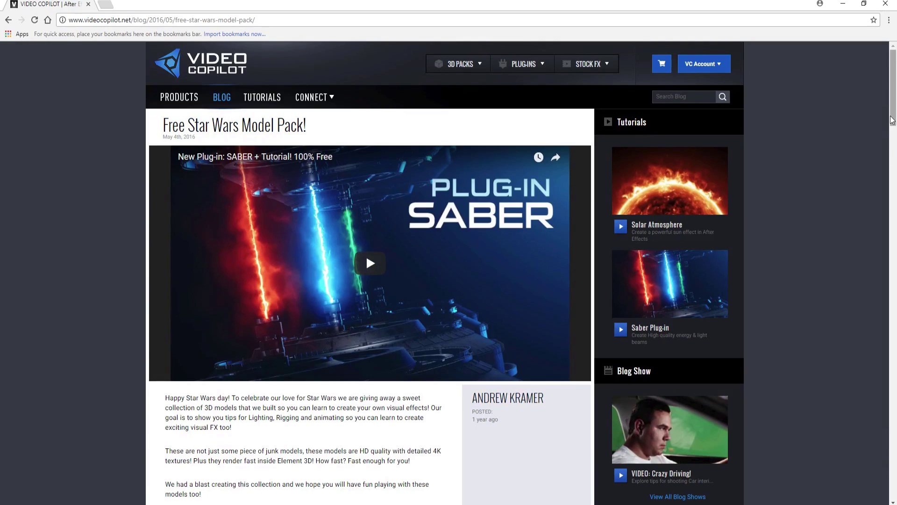
Step: Scroll the Video Copilot blog post past the Included Models list and the Download Model Pack button
left_click_drag(892, 119, 882, 193)
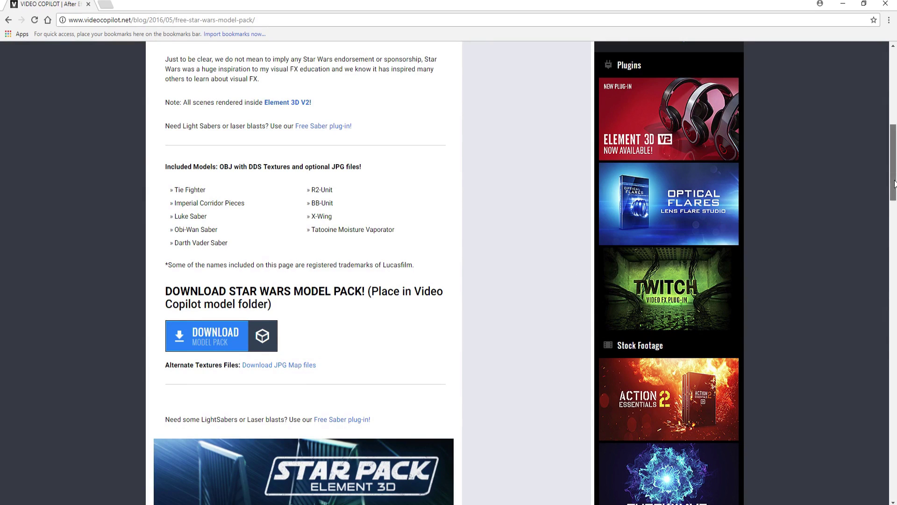
left_click_drag(895, 184, 877, 400)
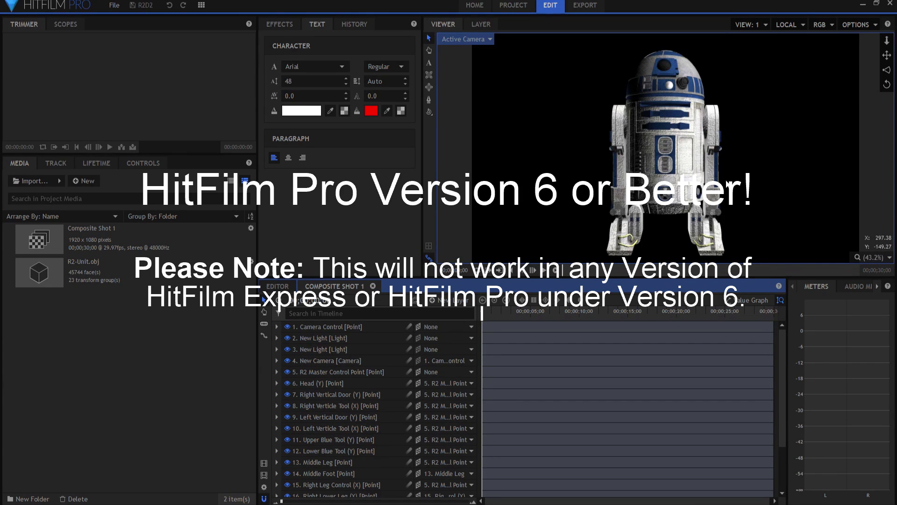
left_click_drag(498, 430, 374, 394)
left_click(50, 272)
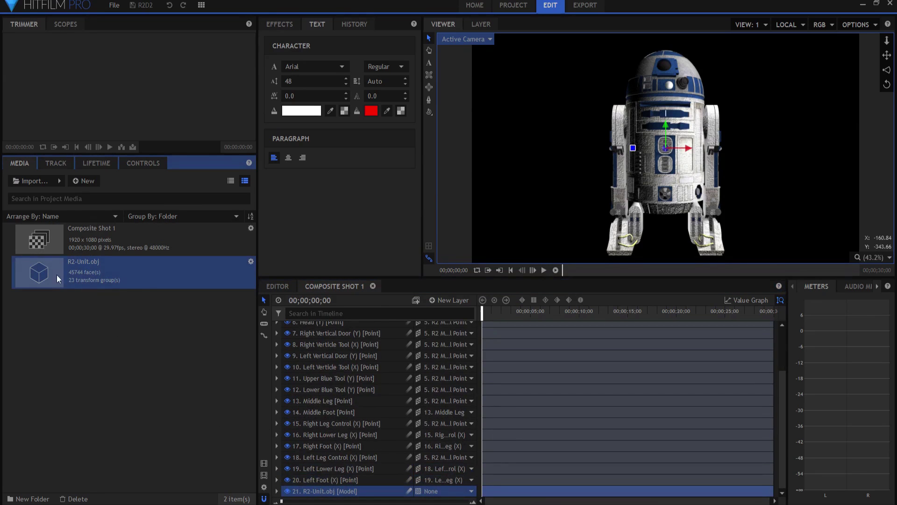
scroll(370, 435, "up", 3)
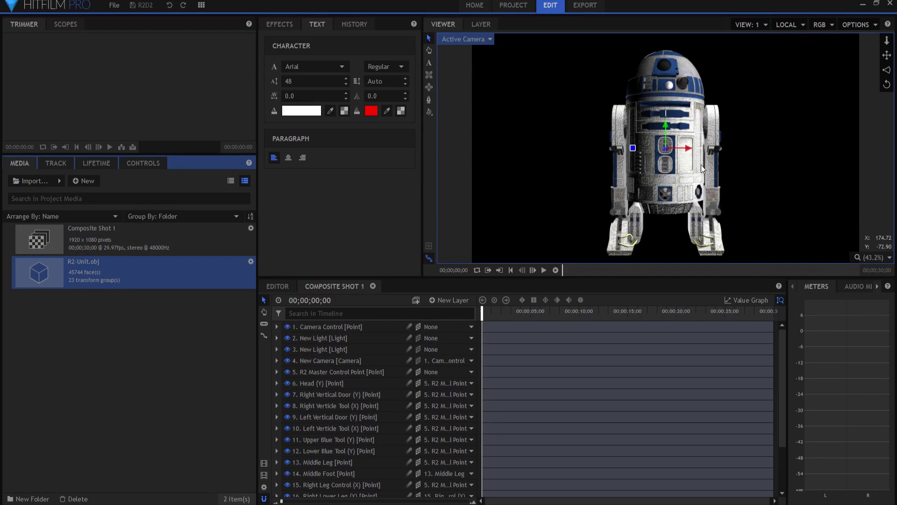
left_click(333, 328)
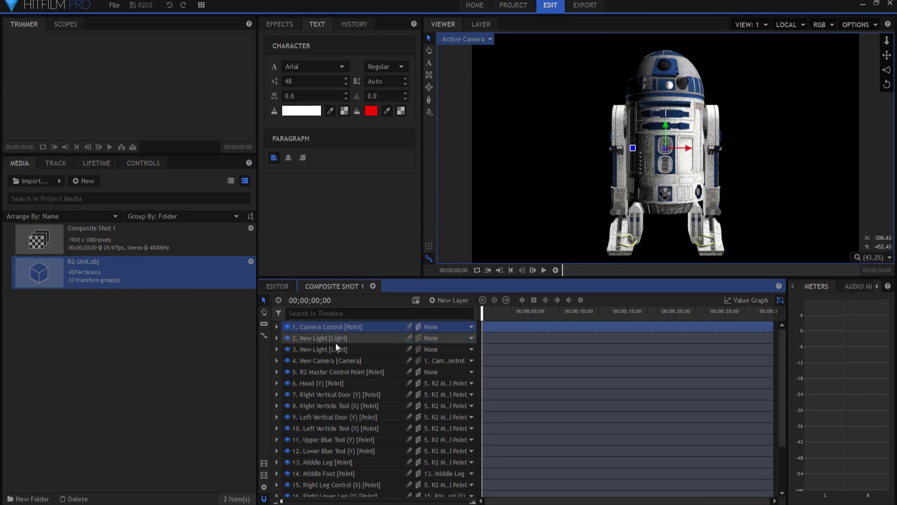
left_click(333, 359)
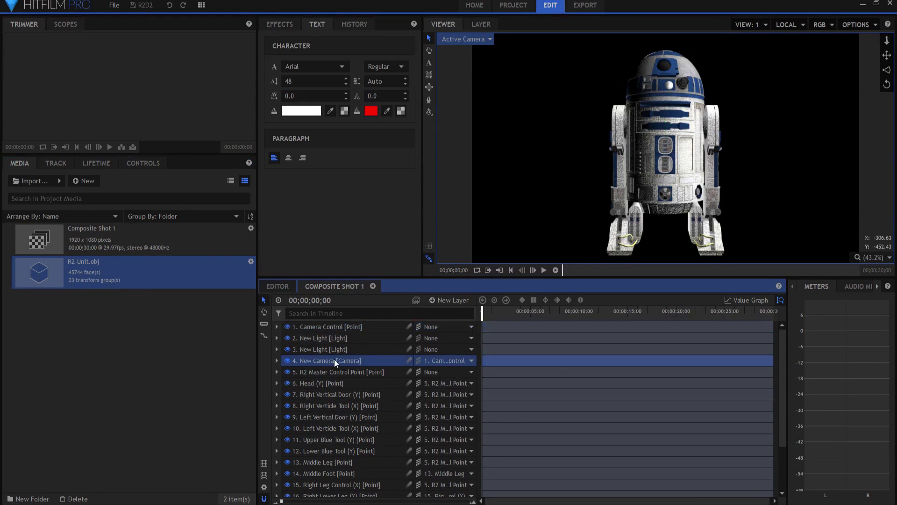
left_click(327, 328)
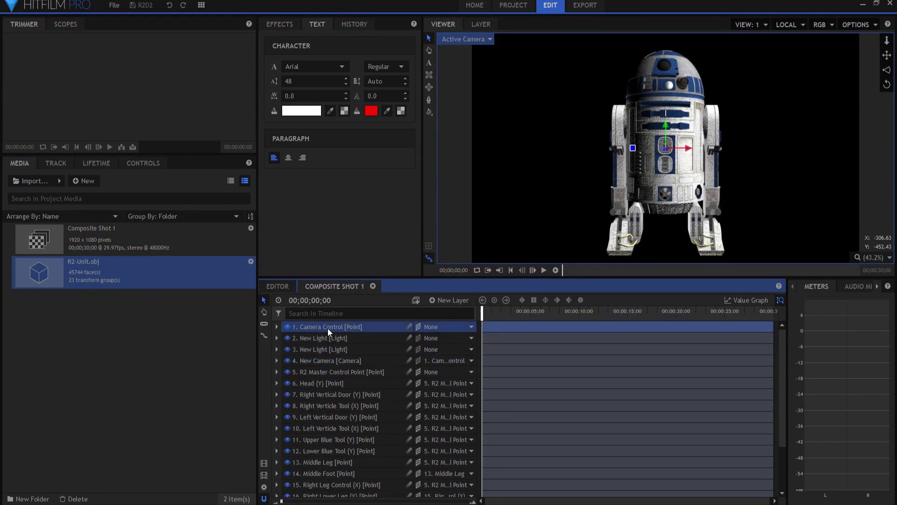
left_click(276, 327)
left_click(285, 338)
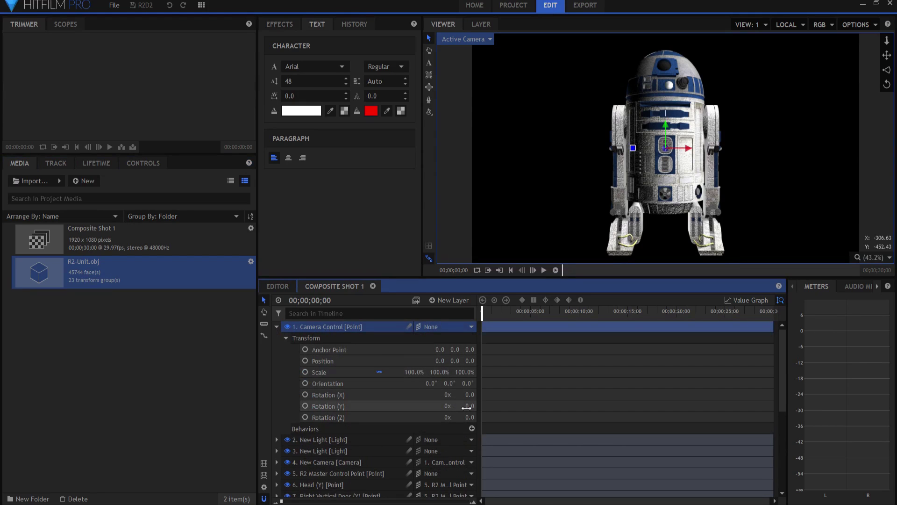
mouse_move(469, 406)
left_mouse_down()
mouse_move(451, 406)
mouse_move(469, 405)
left_mouse_up()
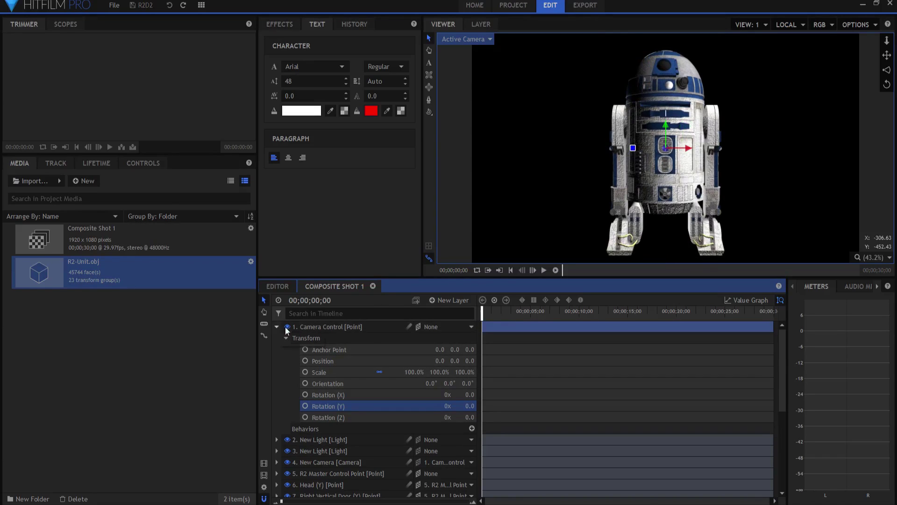
left_click(319, 327)
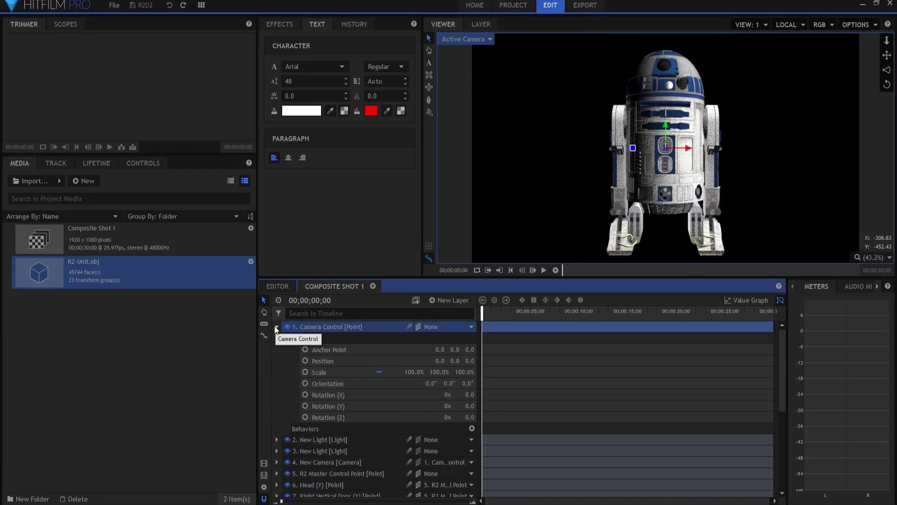
left_click(275, 326)
left_click(313, 341)
left_click(315, 349)
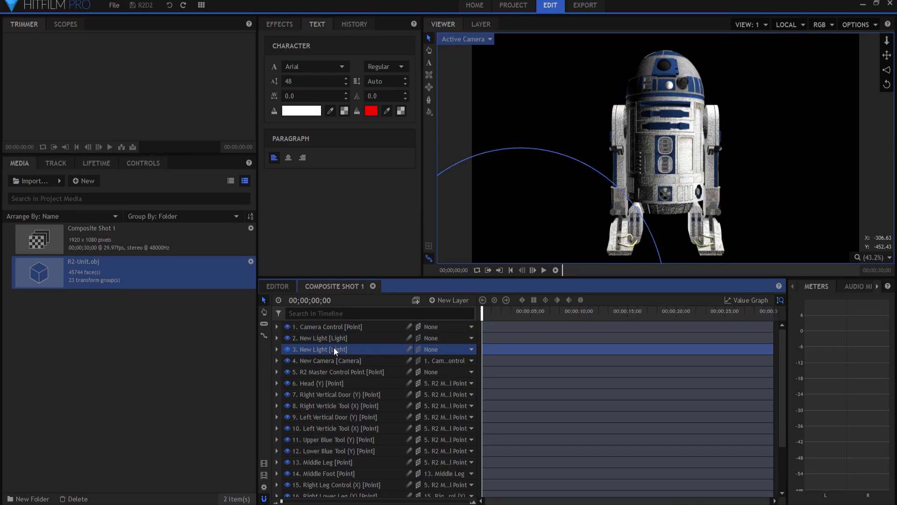
left_click(328, 373)
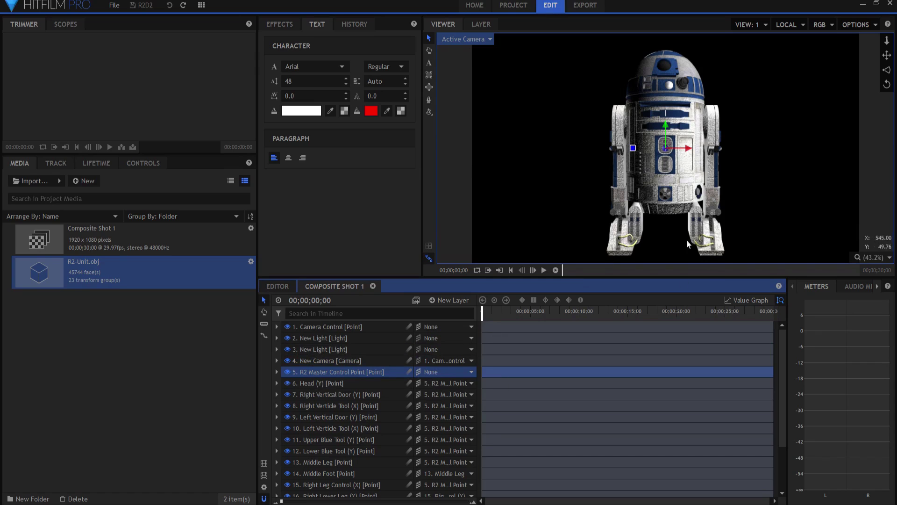
left_click(277, 371)
left_click(284, 384)
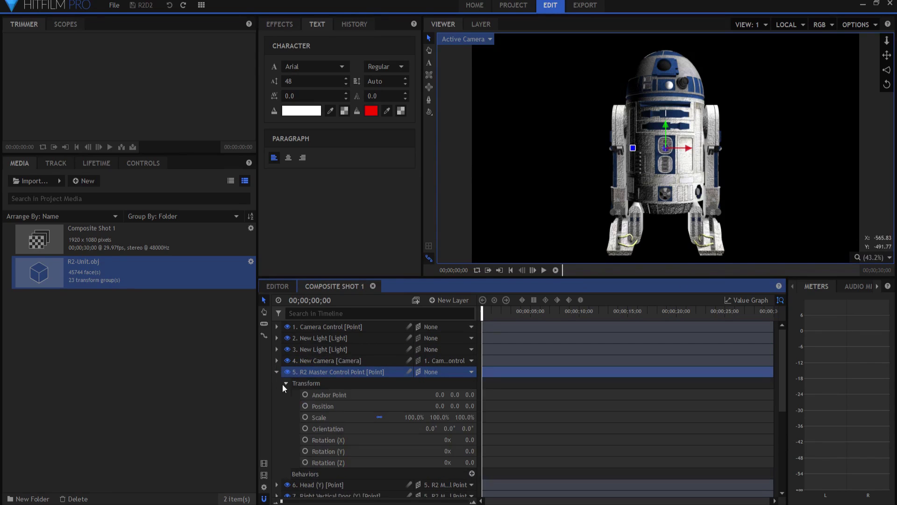
mouse_move(469, 451)
left_mouse_down()
mouse_move(479, 451)
mouse_move(460, 451)
left_mouse_up()
left_click_drag(470, 440, 397, 475)
left_click_drag(453, 406, 426, 406)
key("ctrl+z")
key("ctrl+z")
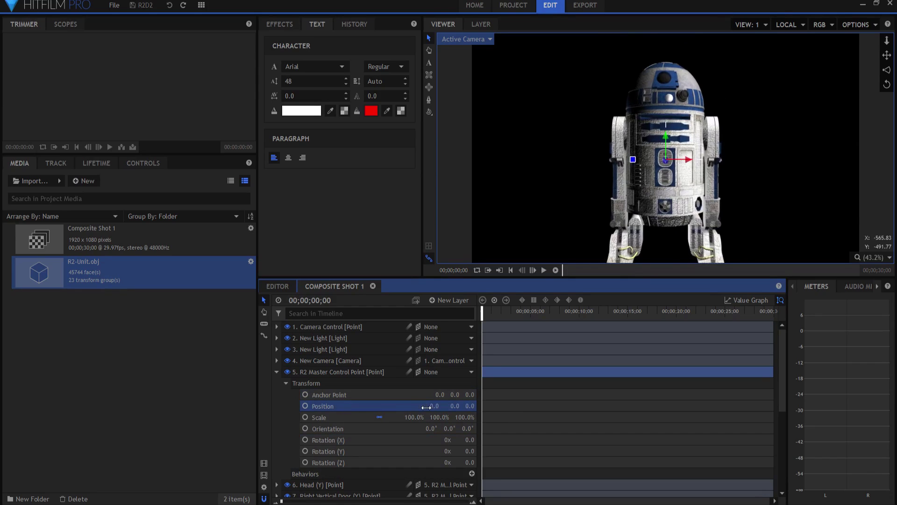
left_click(345, 373)
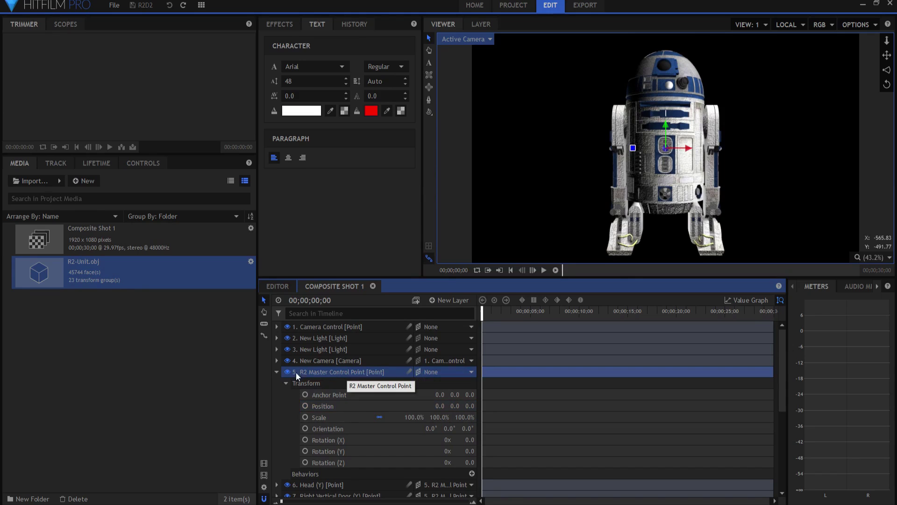
left_click(276, 372)
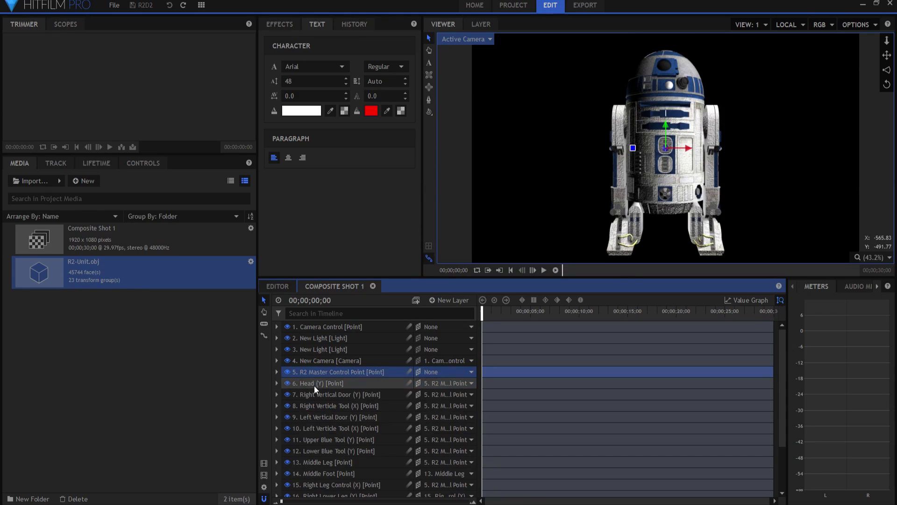
left_click(310, 383)
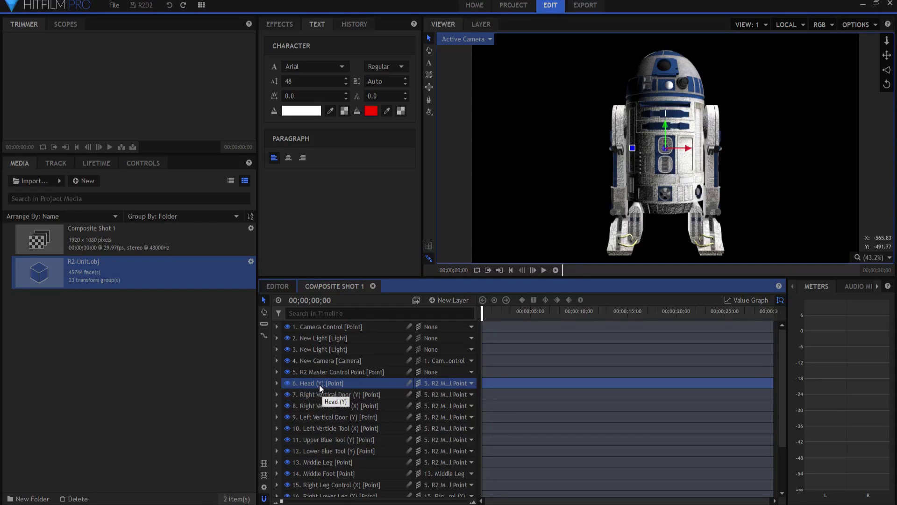
left_click(276, 383)
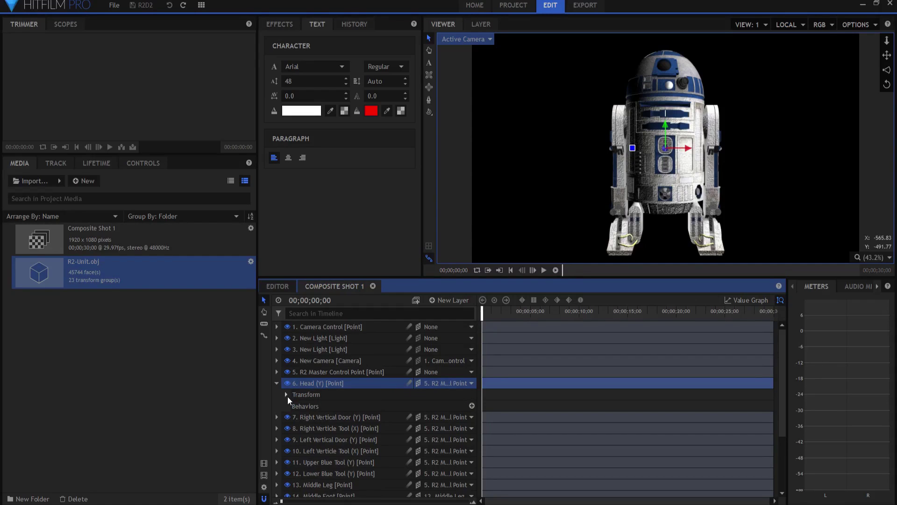
left_click(286, 395)
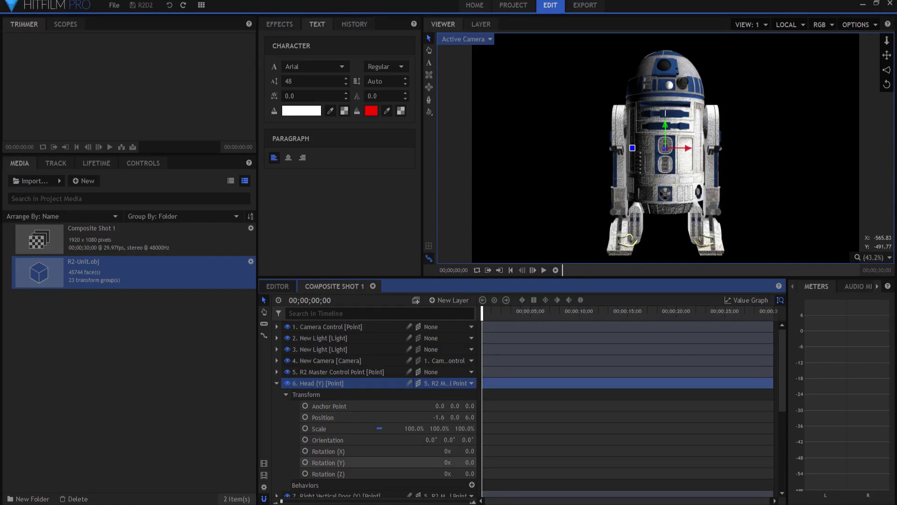
mouse_move(469, 462)
left_mouse_down()
mouse_move(440, 462)
mouse_move(469, 462)
mouse_move(477, 451)
mouse_move(467, 451)
left_mouse_up()
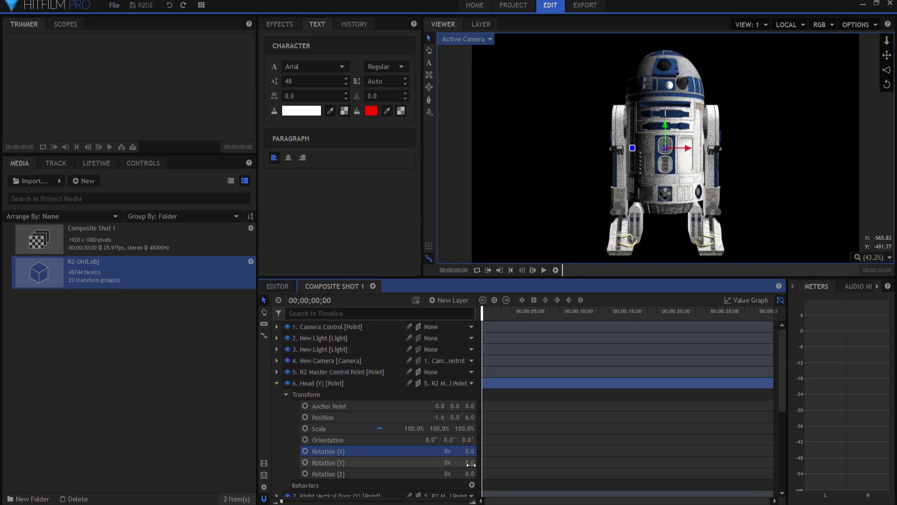
left_click_drag(467, 462, 468, 461)
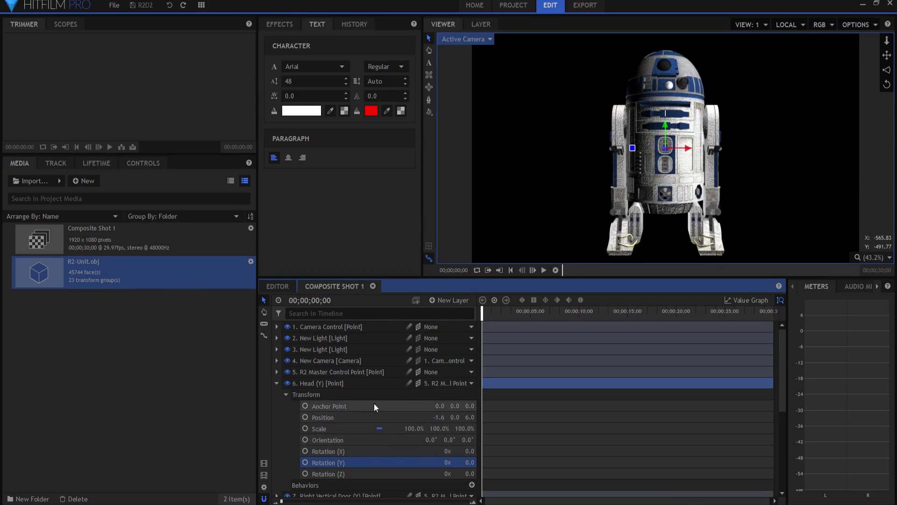
Step: Swing the Right Vertical Door (Y) open to a Y rotation of 79°
left_click(276, 383)
left_click(312, 394)
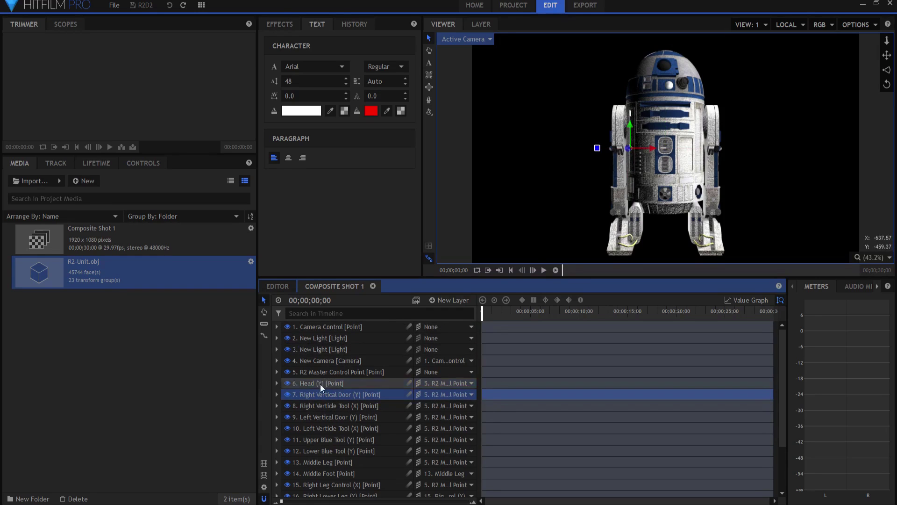
left_click(276, 394)
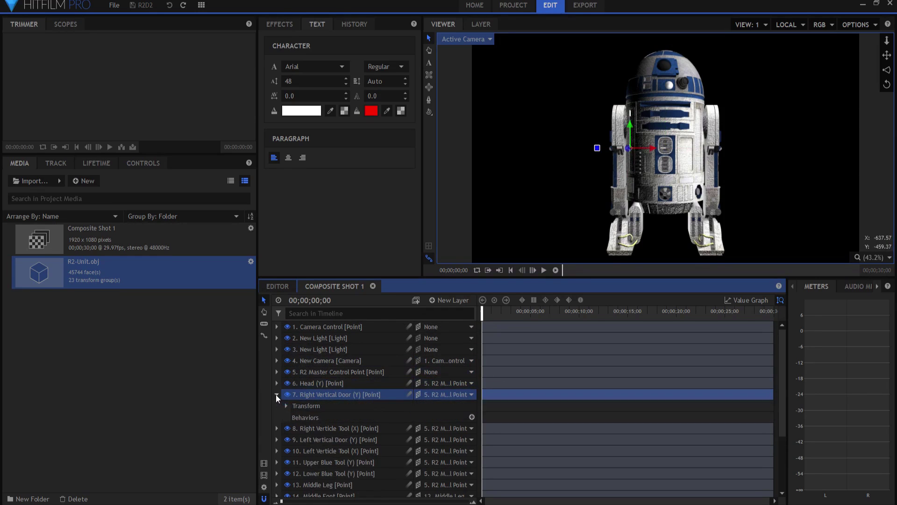
left_click(286, 406)
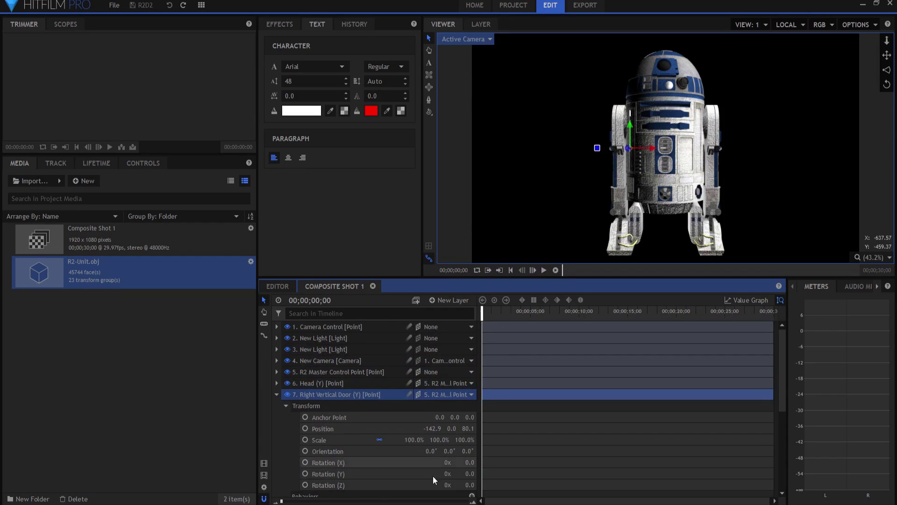
left_click(467, 473)
type("-22")
key("Return")
left_click_drag(467, 473, 510, 473)
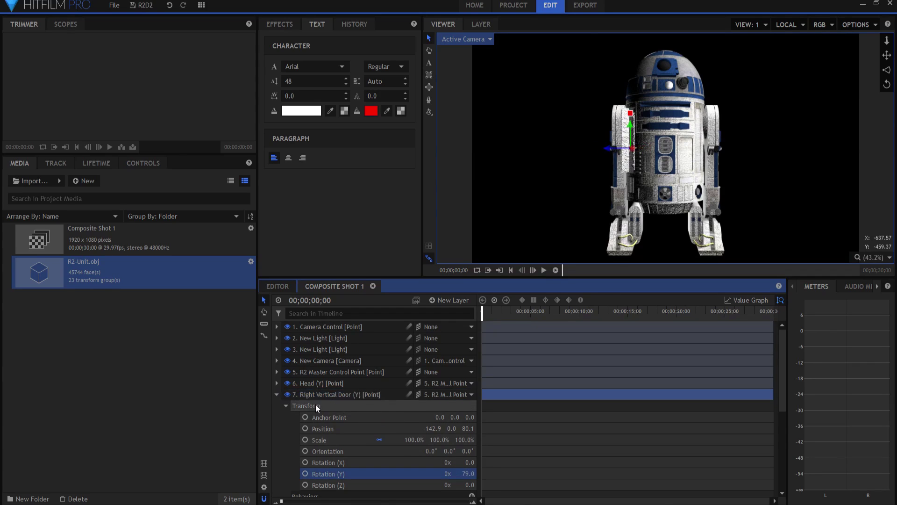
Step: Rotate the Right Verticle Tool (X) out to 87° on X
scroll(315, 405, "down", 1)
left_click(276, 475)
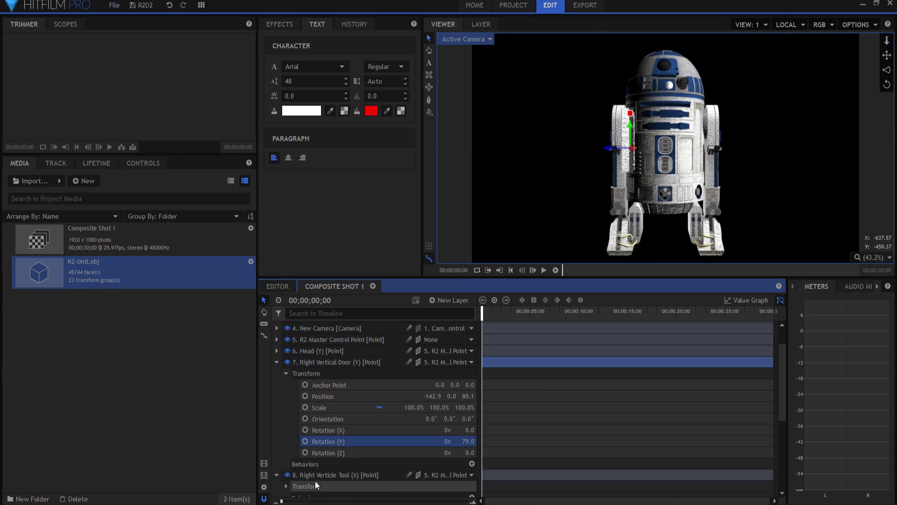
scroll(318, 475, "down", 1)
scroll(319, 476, "down", 1)
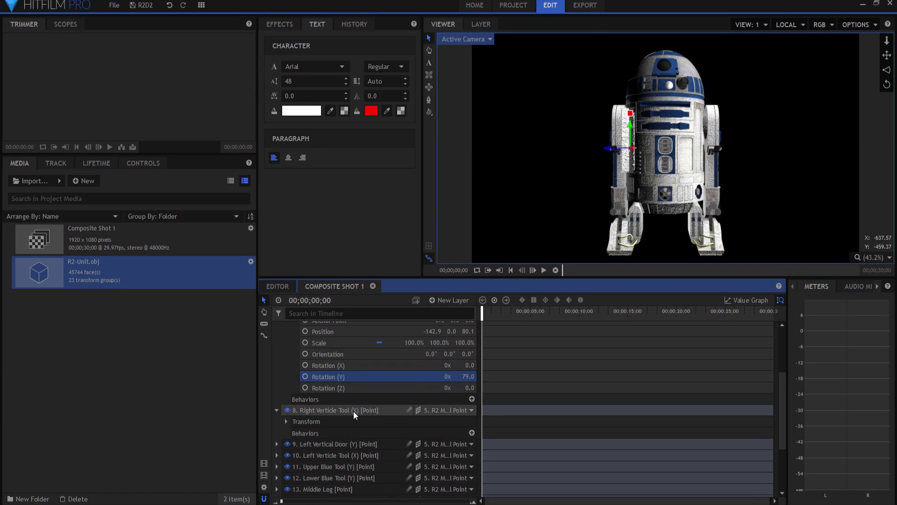
left_click(285, 421)
scroll(295, 425, "down", 1)
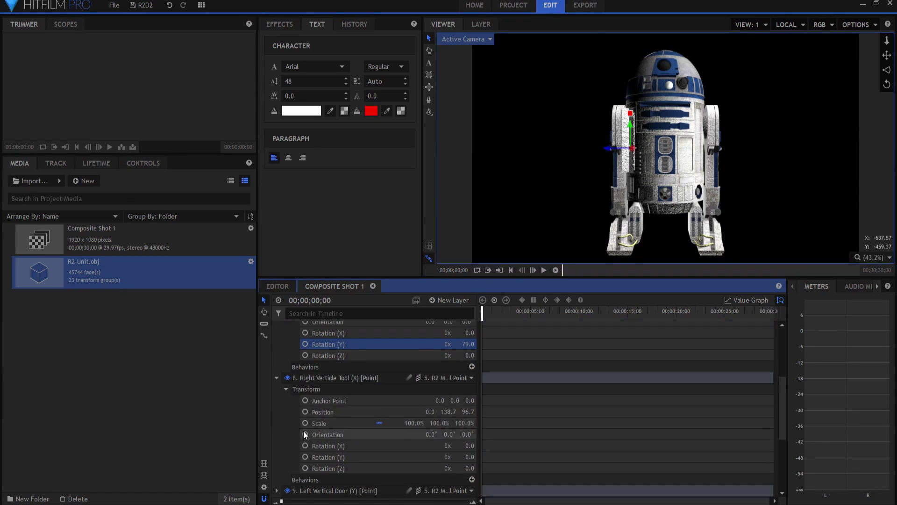
mouse_move(470, 445)
left_mouse_down()
mouse_move(508, 445)
mouse_move(473, 445)
left_mouse_up()
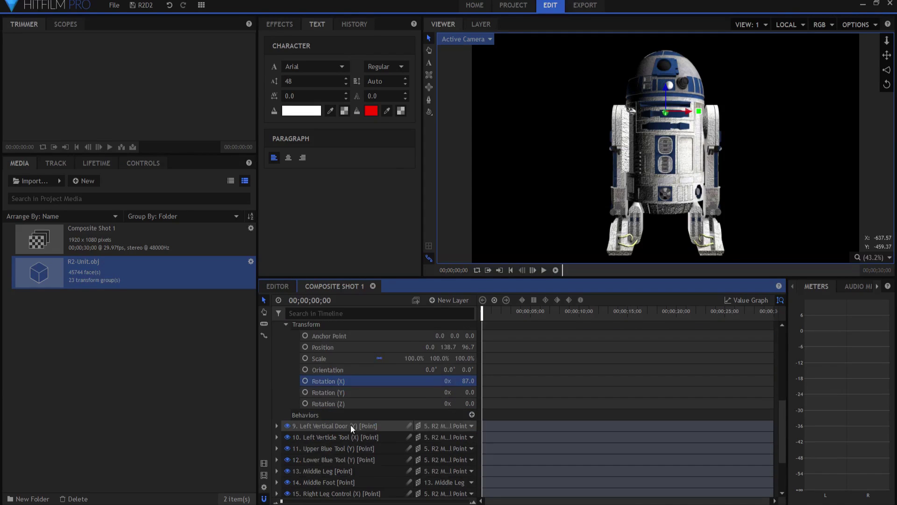
Step: Swing the Left Vertical Door to a Y rotation of -56°
left_click(276, 426)
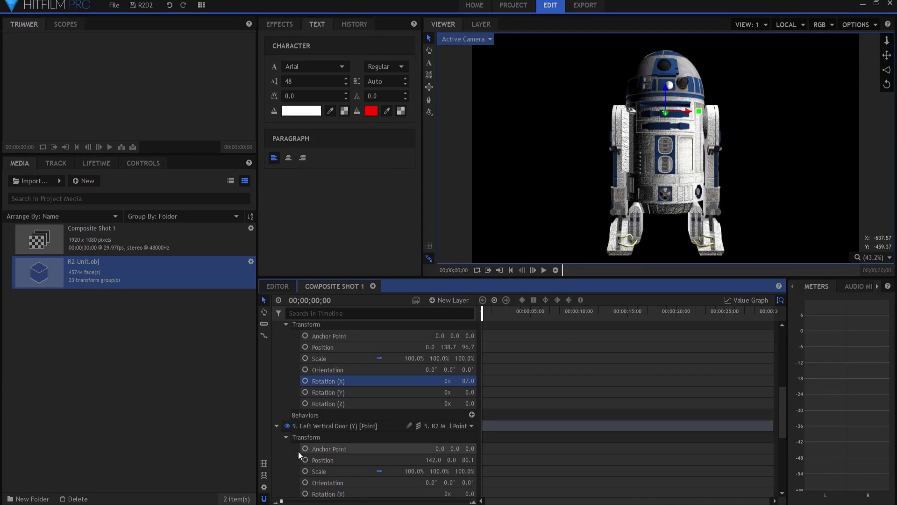
scroll(383, 460, "down", 3)
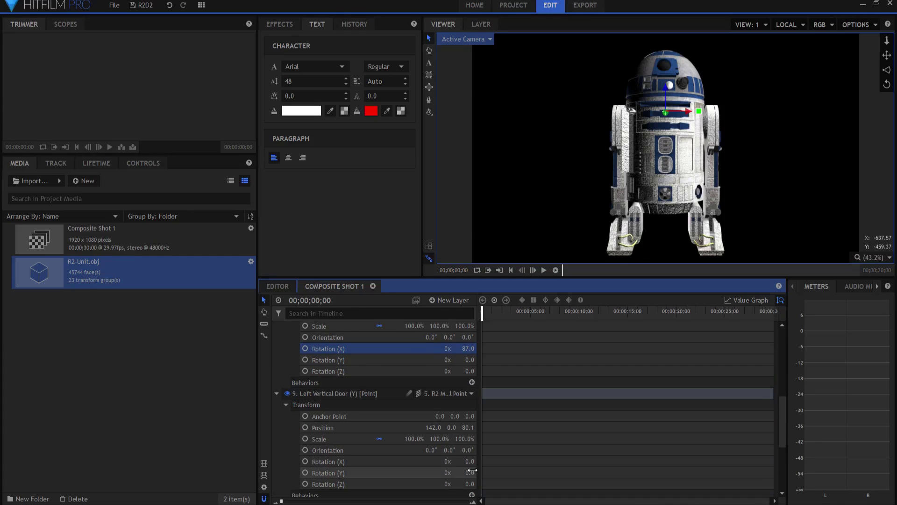
mouse_move(472, 470)
left_mouse_down()
mouse_move(456, 473)
mouse_move(468, 473)
left_mouse_up()
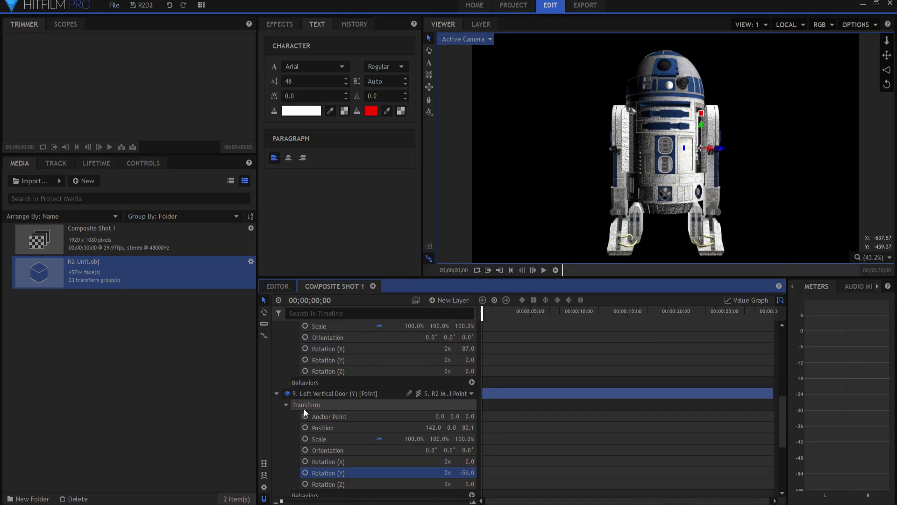
Step: Rotate the Left Verticle Tool (X) out to 92° on X
scroll(303, 412, "down", 3)
left_click(277, 409)
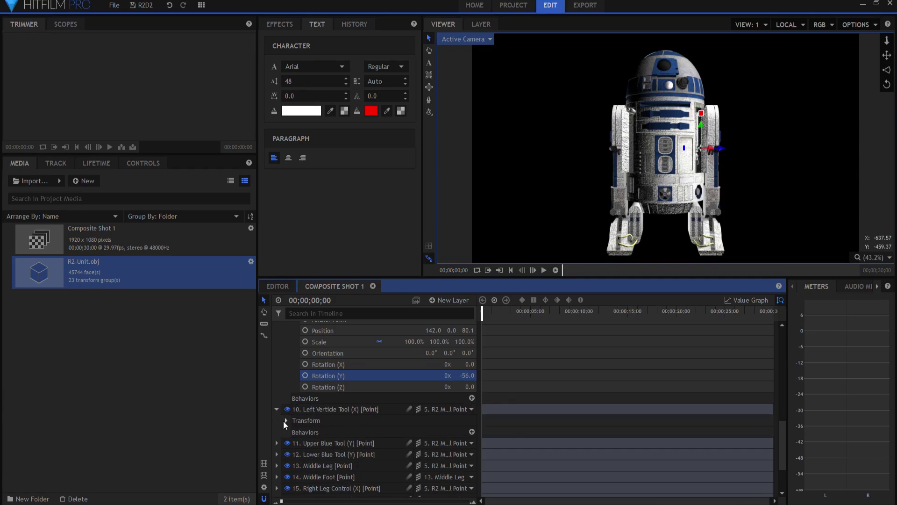
left_click(285, 420)
scroll(415, 451, "down", 2)
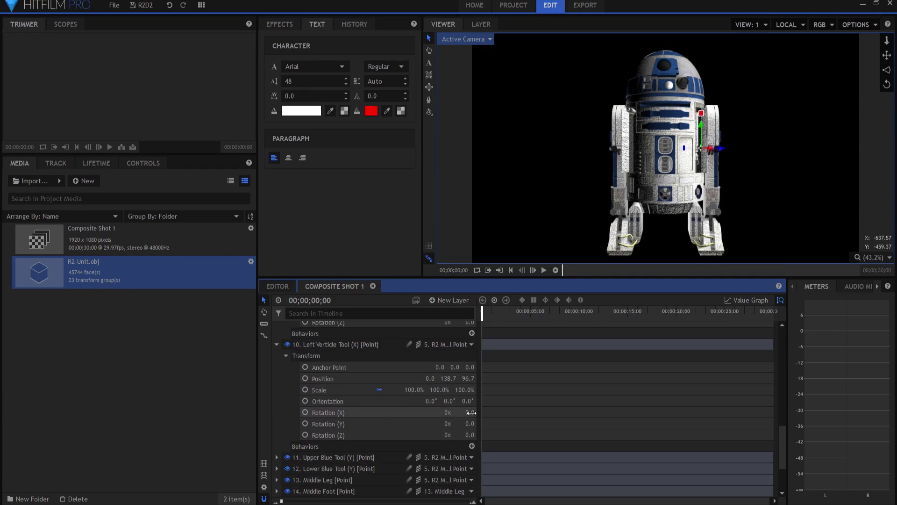
left_click_drag(471, 412, 478, 412)
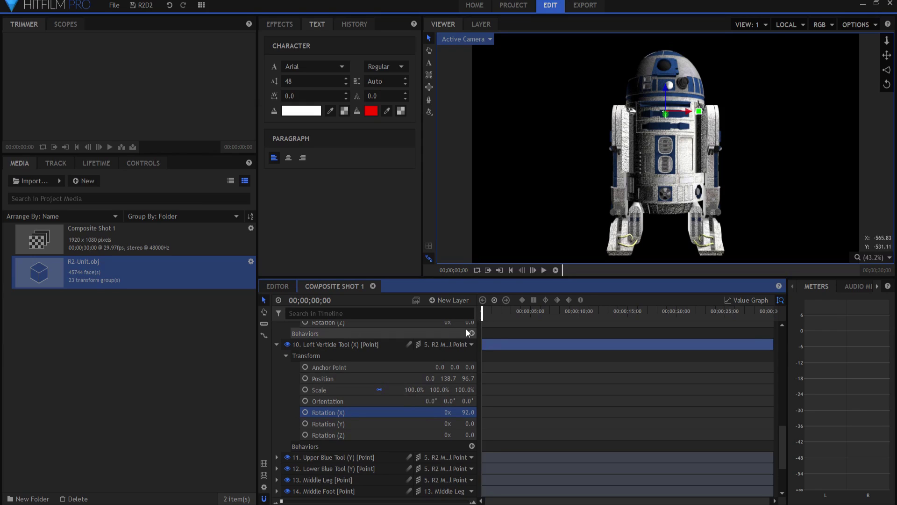
scroll(327, 368, "up", 5)
Step: Swing the Upper Blue Tool (Y) out to a Y rotation of -101°
scroll(312, 366, "up", 5)
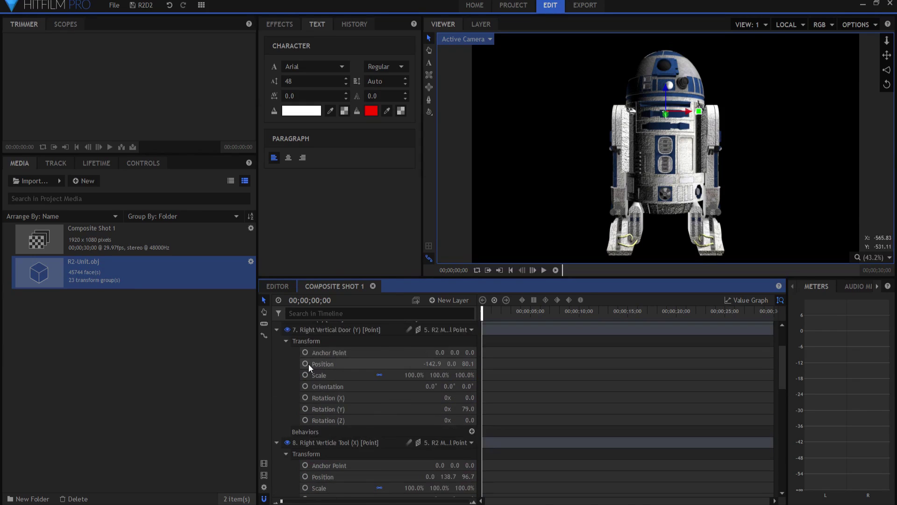
left_click(277, 405)
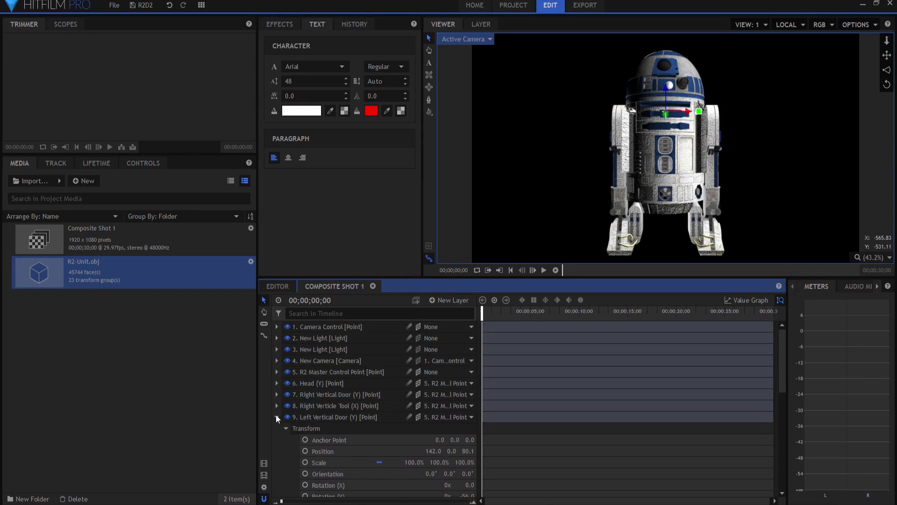
scroll(310, 431, "down", 3)
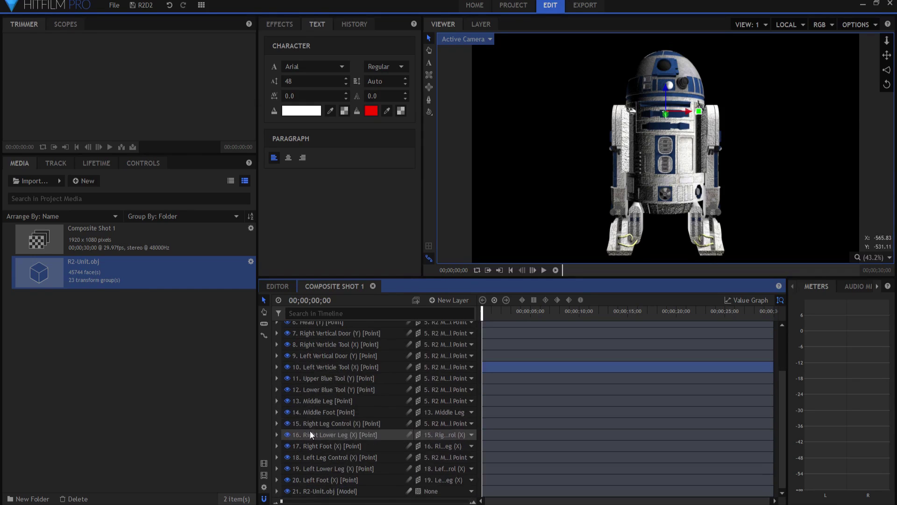
left_click(324, 377)
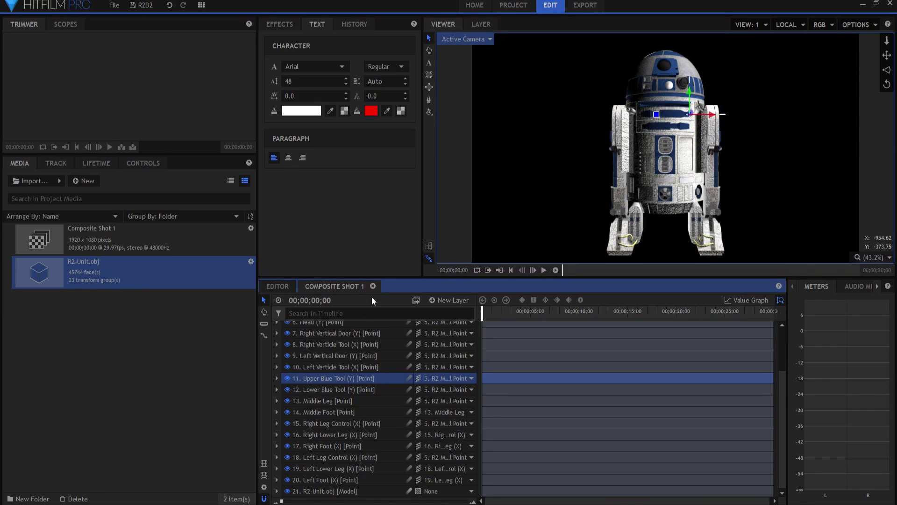
left_click(276, 378)
left_click(285, 390)
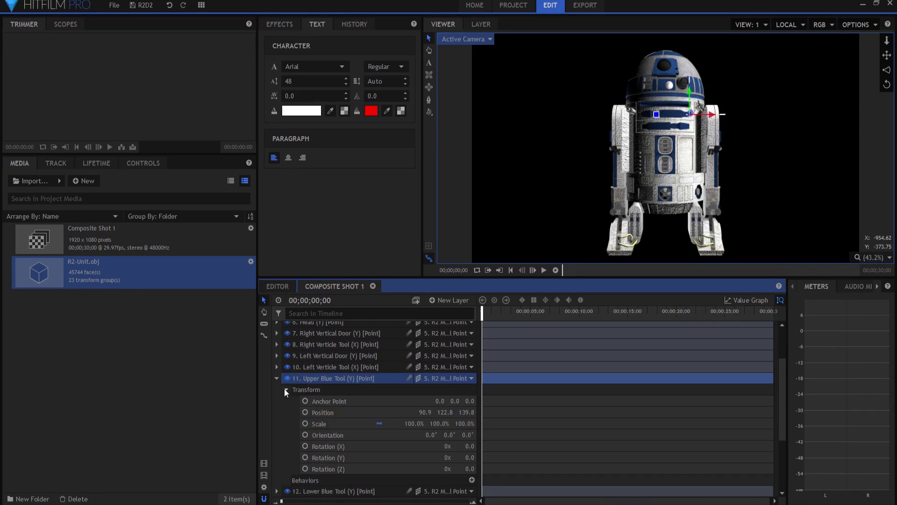
left_click_drag(470, 458, 473, 458)
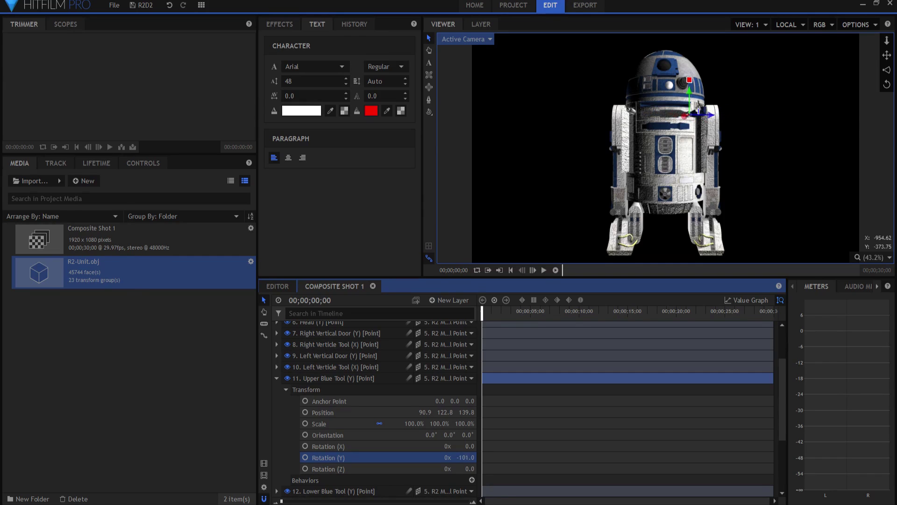
Step: Swing the Lower Blue Tool (Y) out to a Y rotation of 137°
left_click(276, 378)
left_click(318, 389)
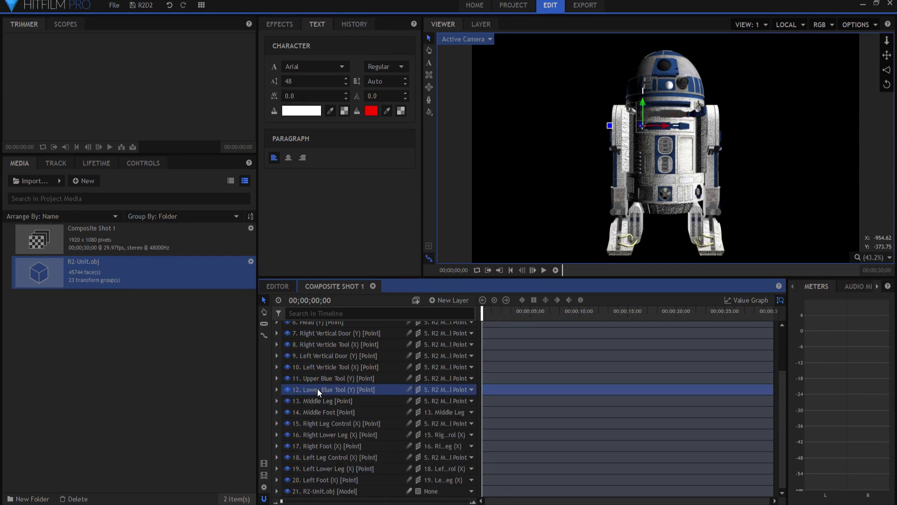
left_click(277, 390)
left_click(286, 401)
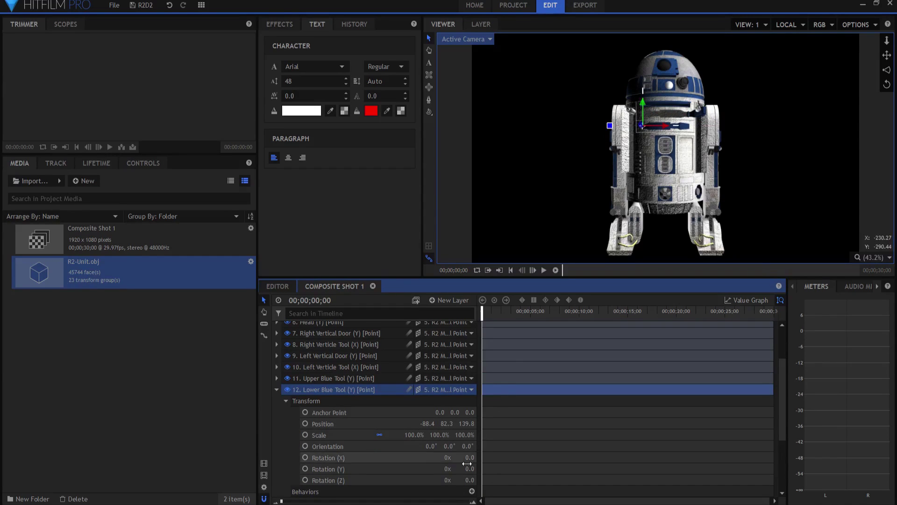
left_click_drag(469, 469, 450, 468)
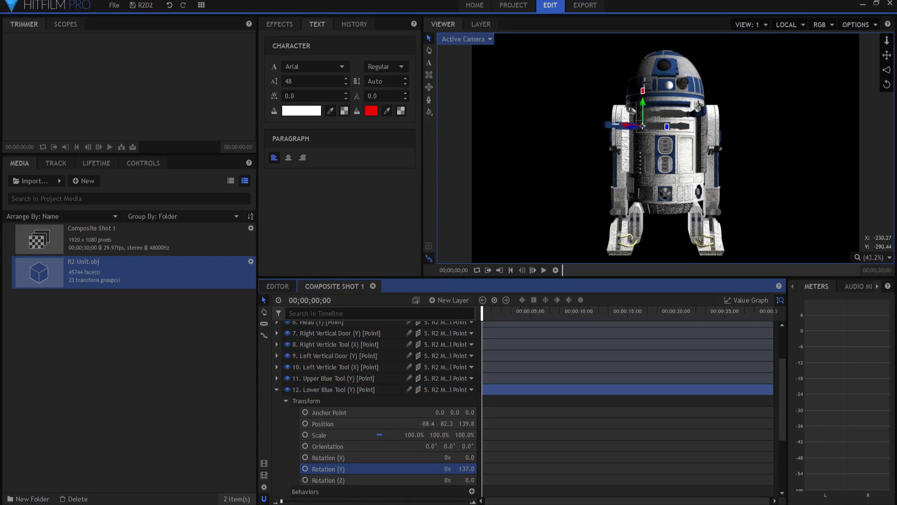
left_click(277, 390)
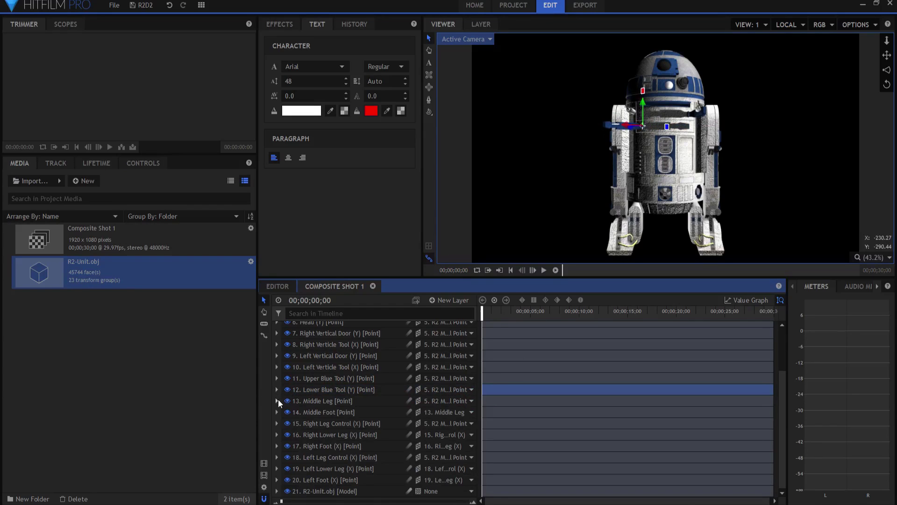
left_click(313, 399)
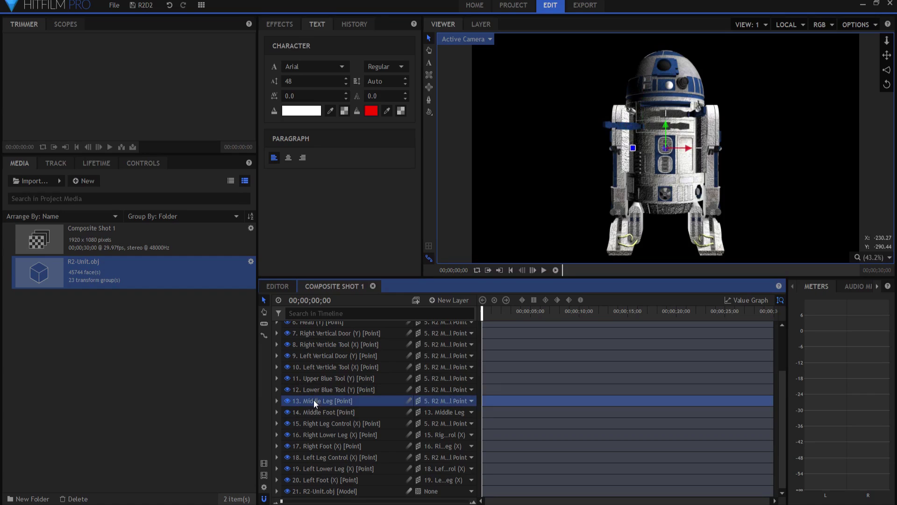
Step: Shift the Middle Leg along its Y position, undoing an accidental Y rotation
left_click(276, 400)
left_click(287, 411)
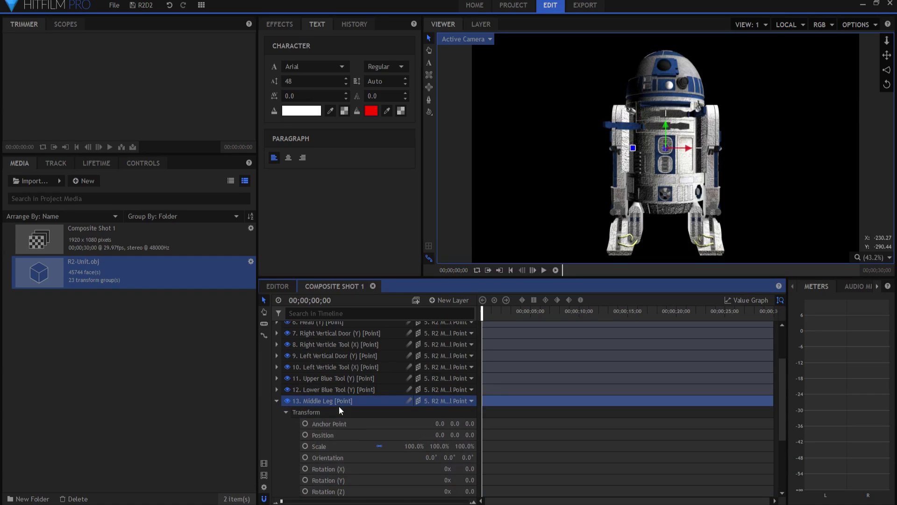
scroll(338, 405, "down", 1)
left_click_drag(471, 451, 482, 452)
key("ctrl+z")
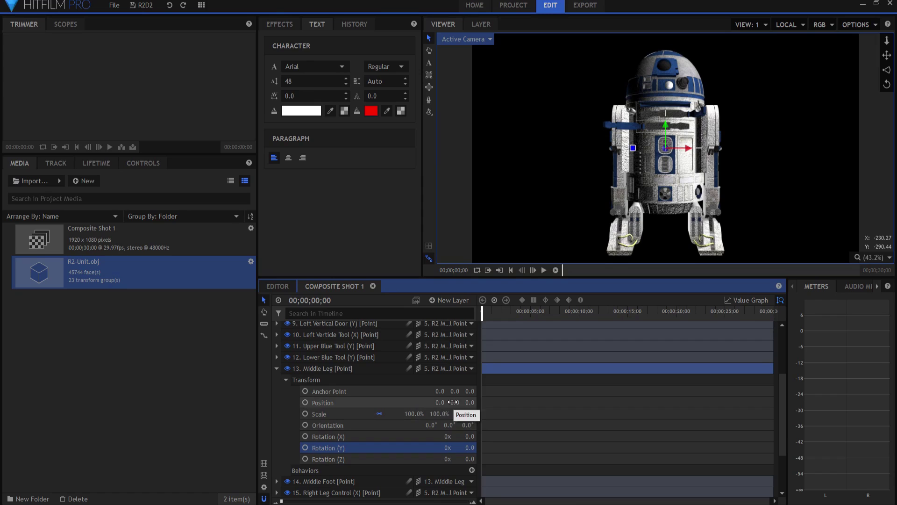
left_click_drag(453, 402, 358, 402)
left_click(277, 368)
Step: Tilt the Middle Foot to an X rotation of 34°, keeping Y rotation at 0
left_click(308, 412)
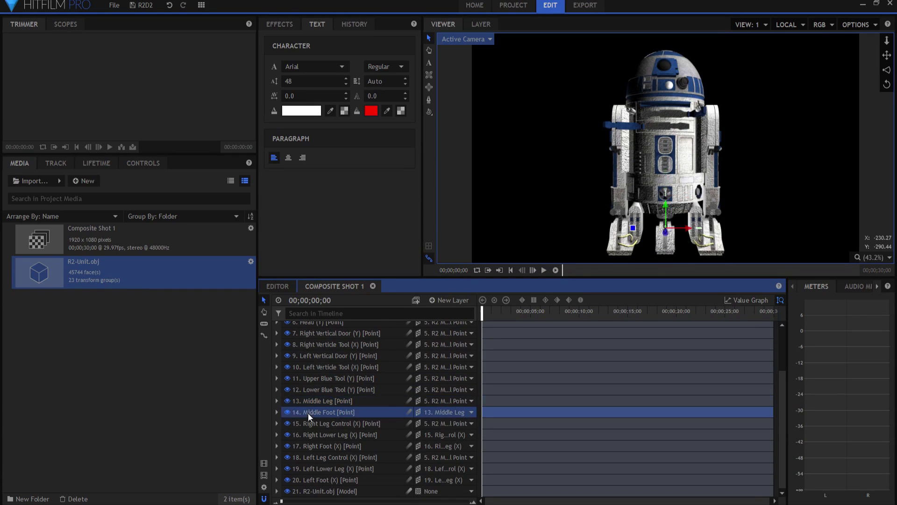
left_click(277, 412)
left_click(286, 424)
scroll(307, 433, "down", 1)
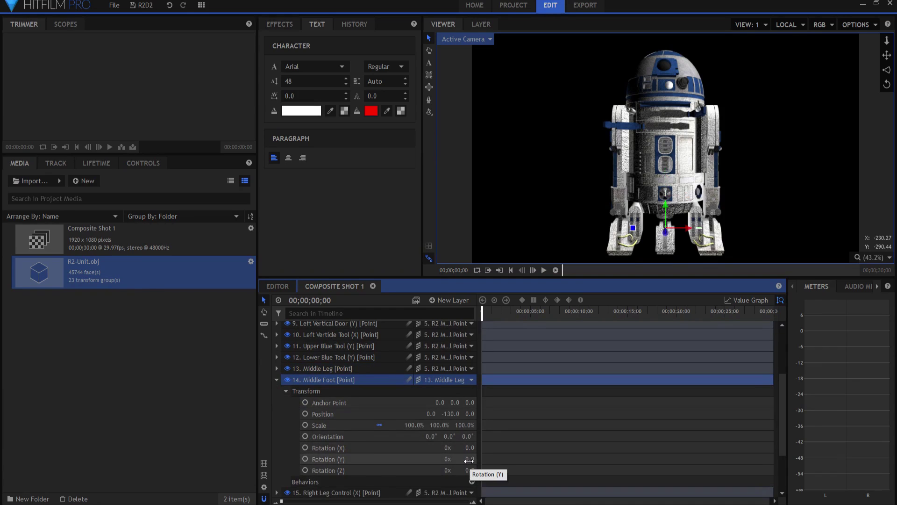
left_click_drag(468, 461, 468, 462)
left_click_drag(467, 448, 467, 441)
left_click(277, 379)
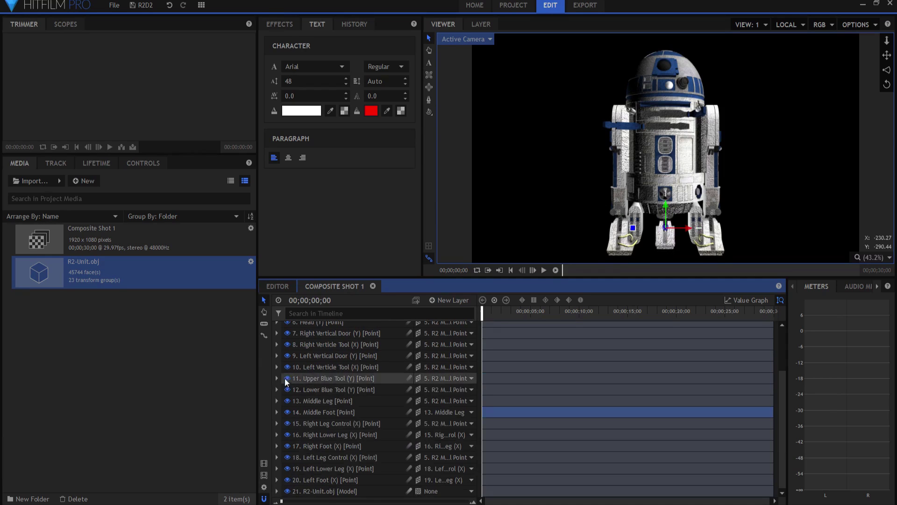
left_click(317, 426)
Step: Turn the whole R2 sideways by setting the R2 Master Control Point's Y rotation to -75°
left_click(276, 424)
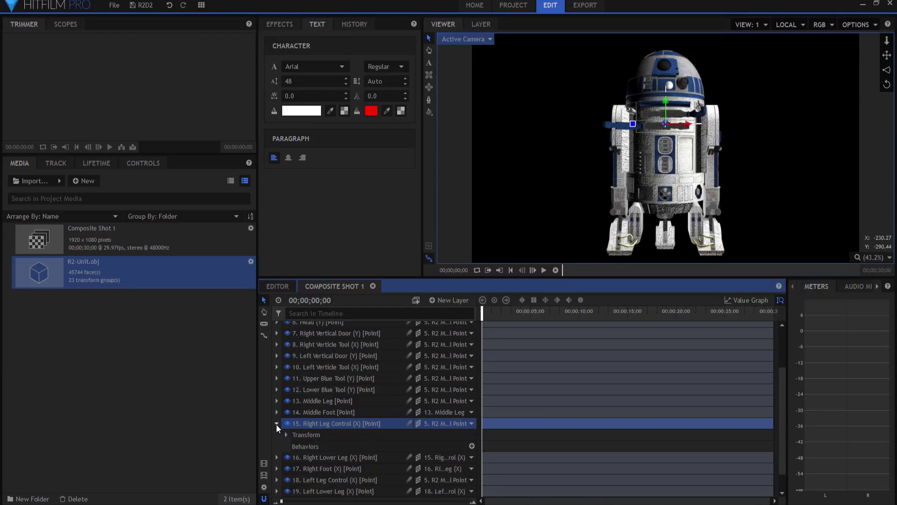
scroll(302, 379, "up", 2)
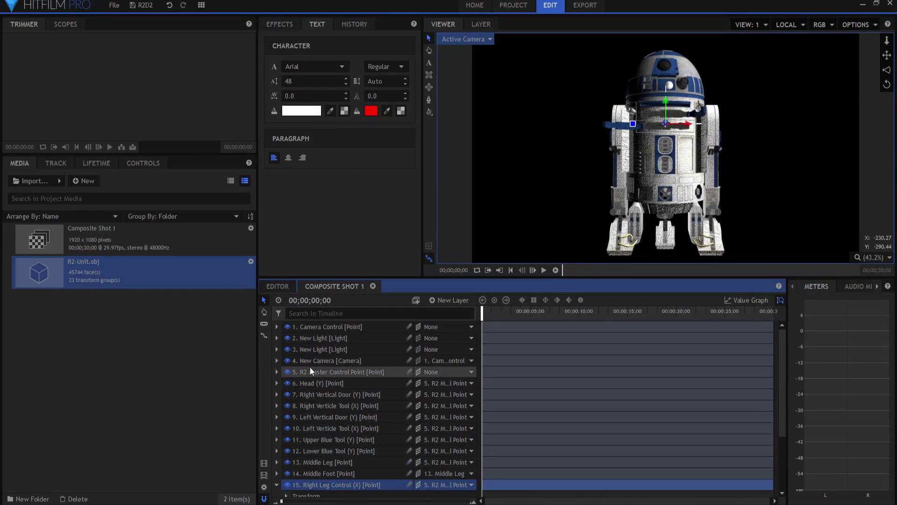
left_click(309, 368)
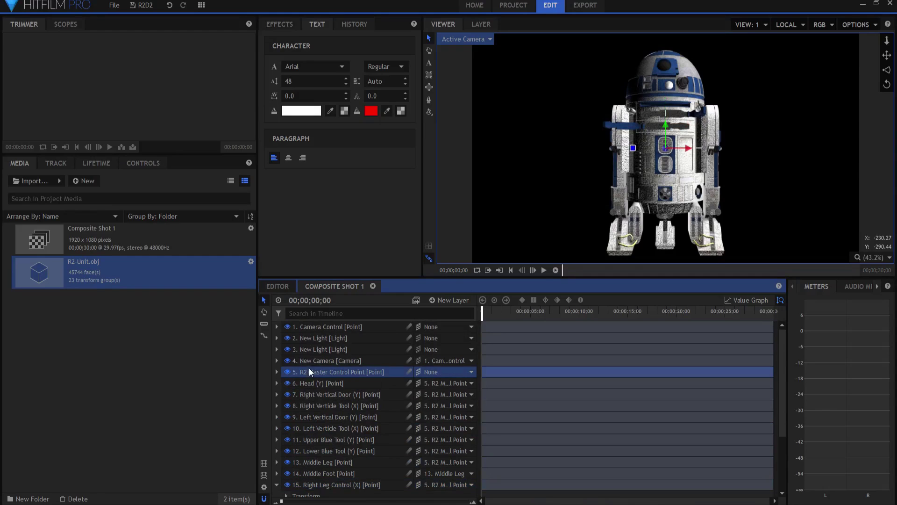
left_click(277, 371)
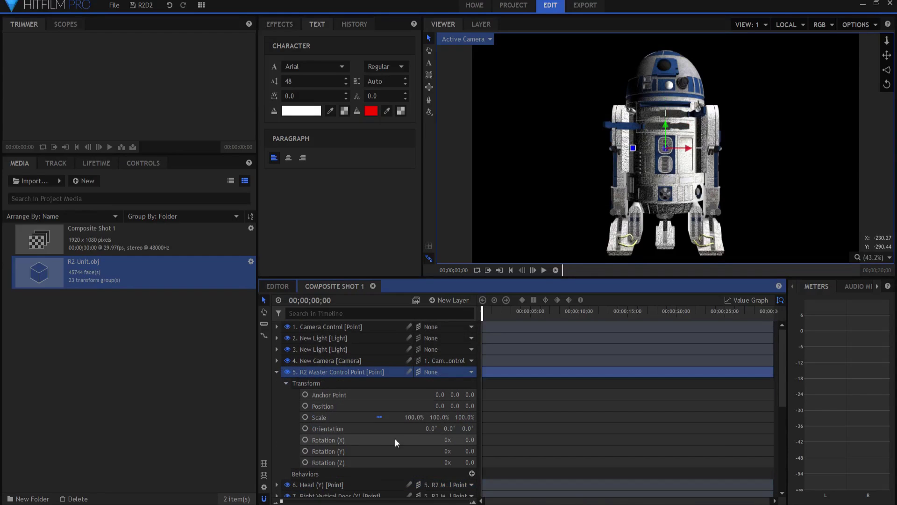
left_click_drag(470, 451, 434, 451)
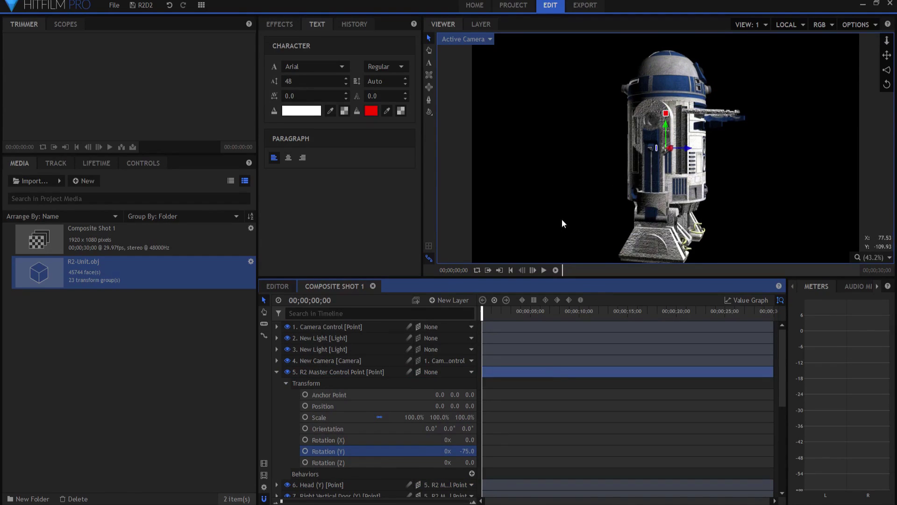
Step: Swing the Right Leg Control (X) up to an X rotation of 68°
scroll(401, 433, "down", 5)
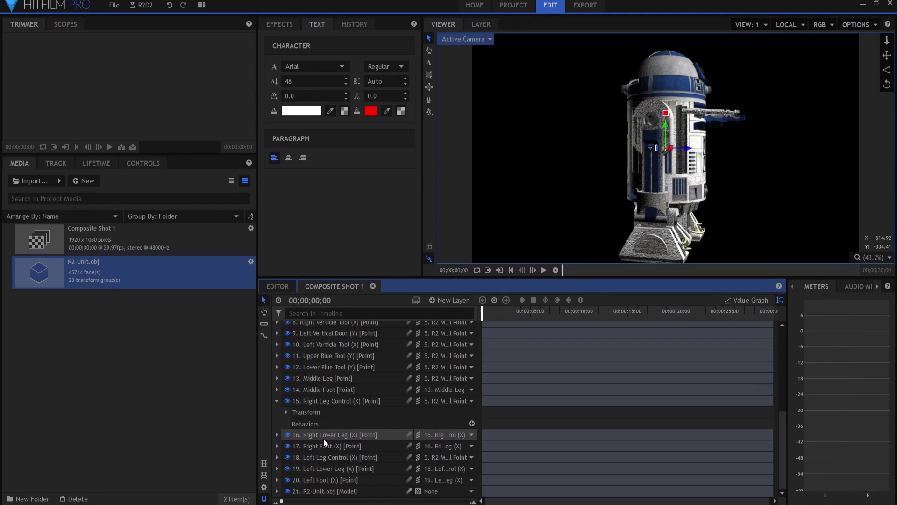
left_click(286, 412)
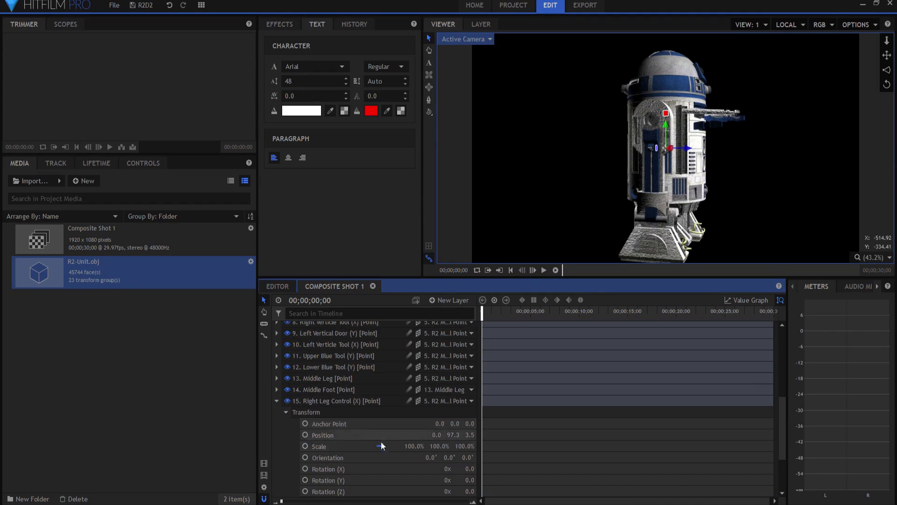
left_click_drag(470, 469, 502, 469)
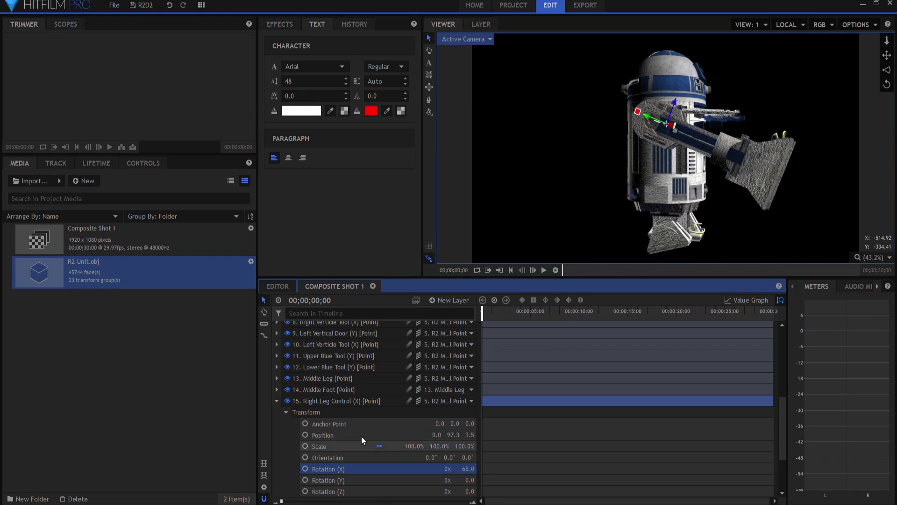
left_click(277, 400)
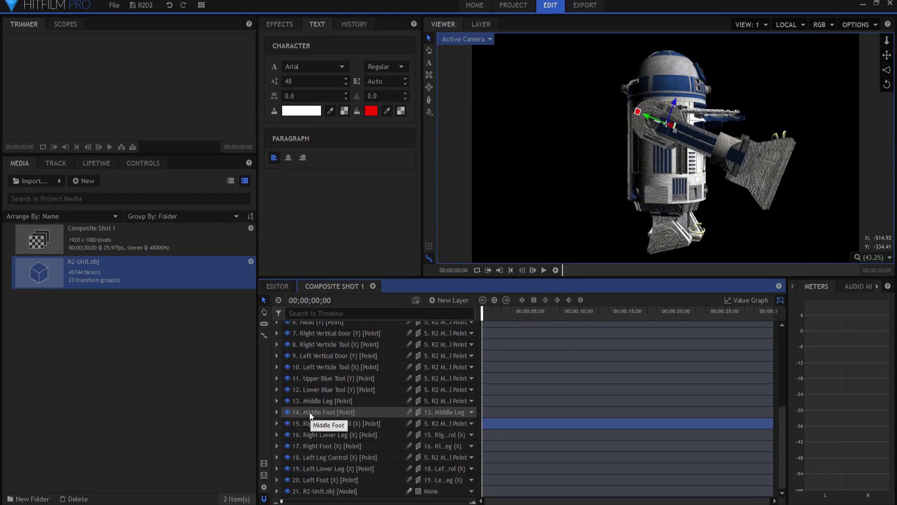
Step: Rotate the Right Lower Leg (X) to -43° on X
left_click(313, 434)
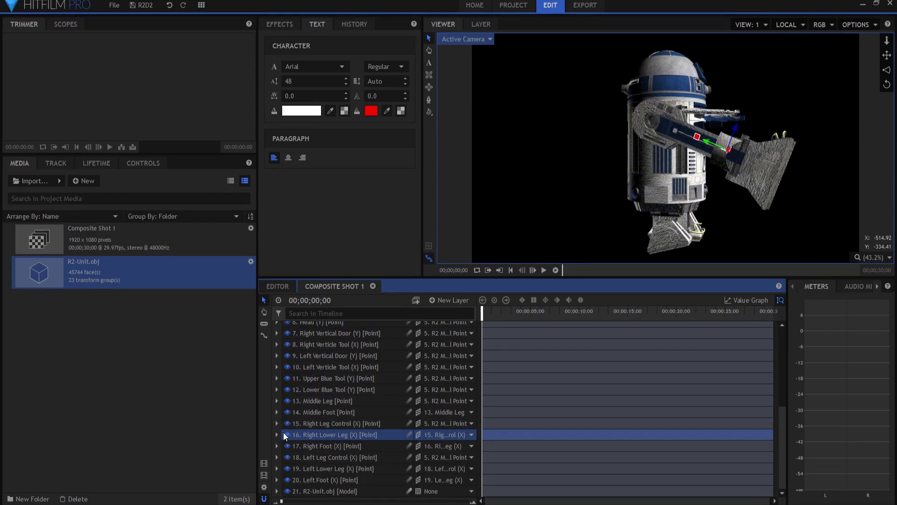
left_click(277, 434)
left_click(286, 446)
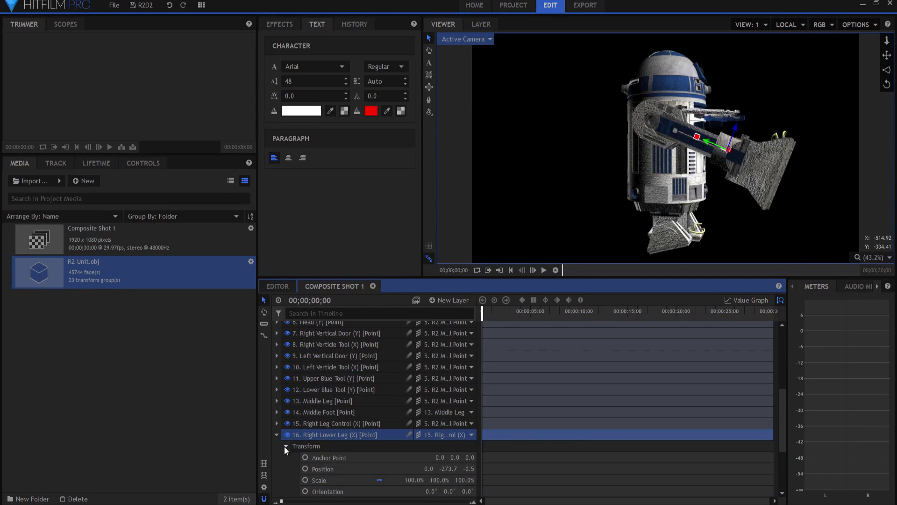
scroll(465, 490, "down", 1)
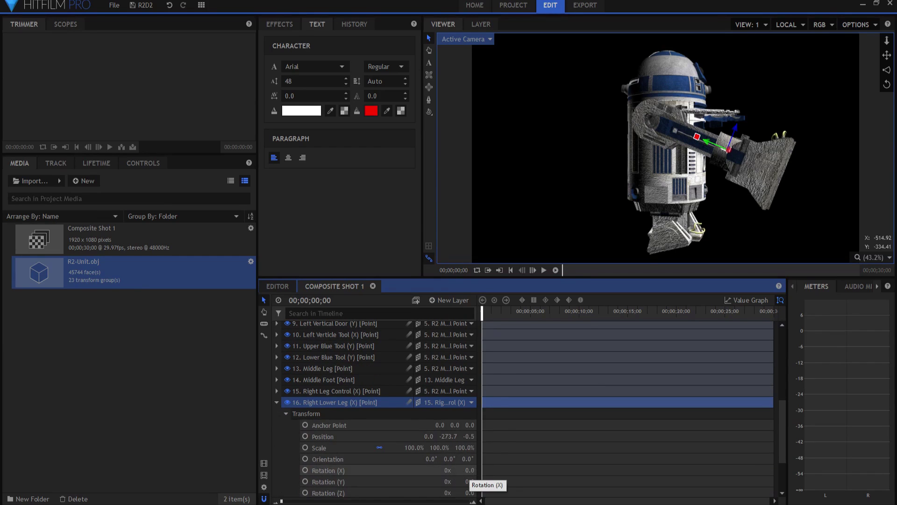
mouse_move(469, 470)
left_mouse_down()
mouse_move(485, 471)
mouse_move(466, 471)
left_mouse_up()
scroll(384, 430, "down", 3)
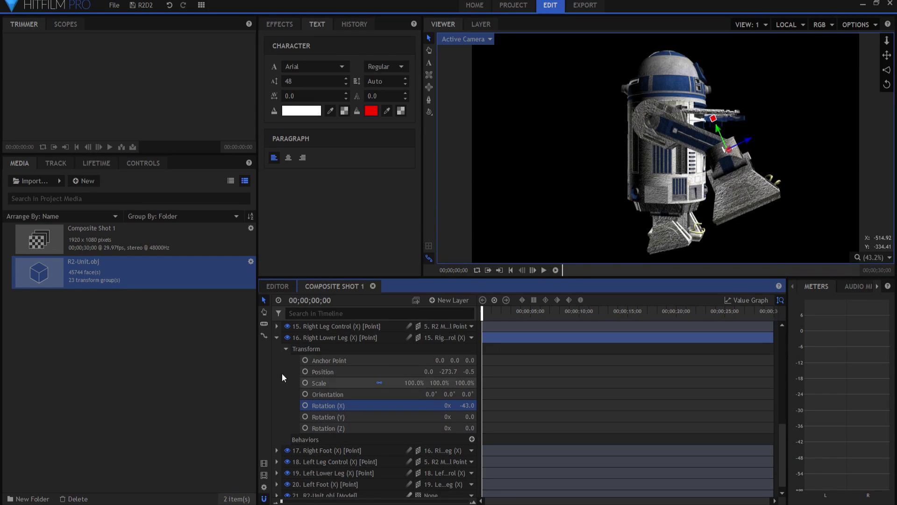
left_click(305, 338)
left_click(277, 337)
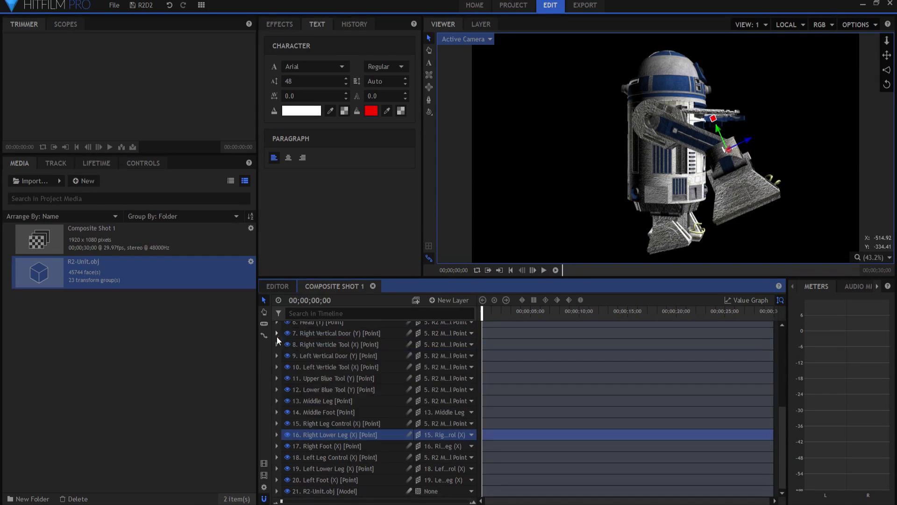
Step: Tilt the Right Foot (X) back to -21° on X
left_click(313, 447)
left_click(277, 446)
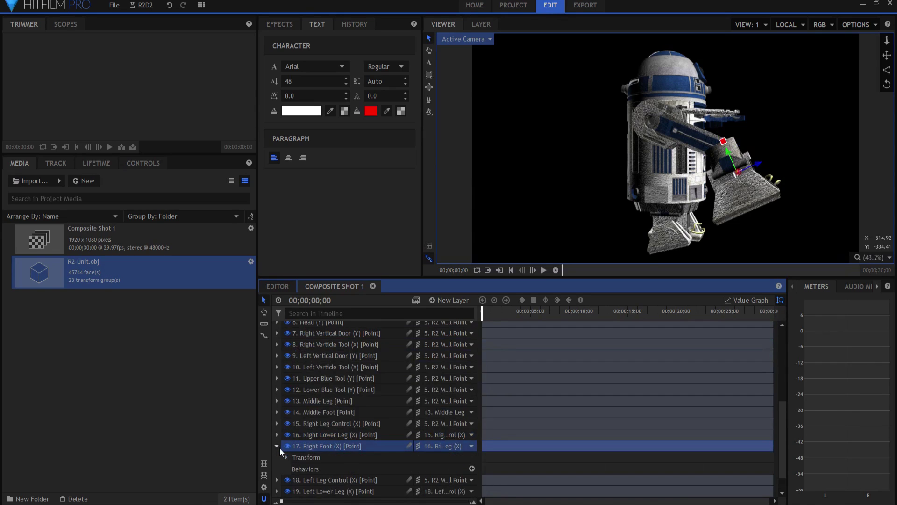
left_click(286, 457)
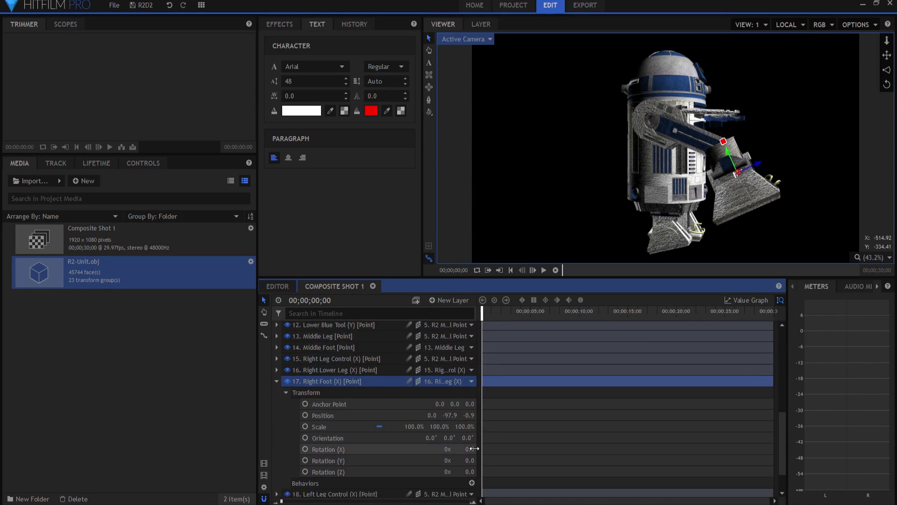
mouse_move(477, 453)
left_mouse_down()
mouse_move(458, 453)
mouse_move(467, 454)
left_mouse_up()
scroll(335, 447, "down", 1)
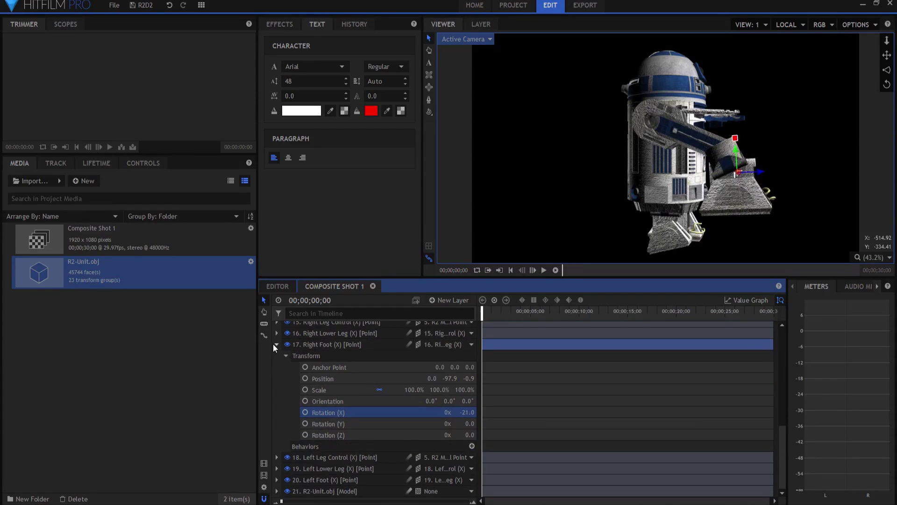
left_click(273, 344)
left_click(321, 456)
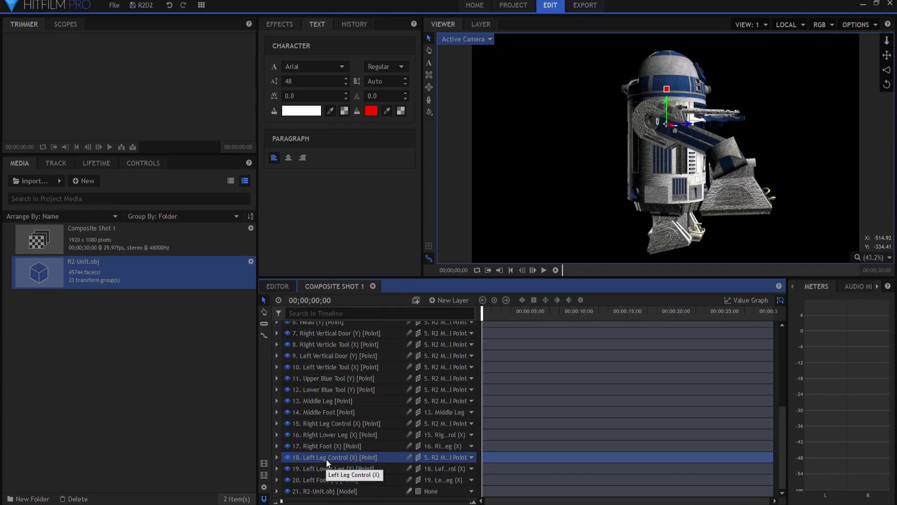
Step: Select the R2-Unit.obj layer and expand Controls > Models > R2-Unit.obj to review Main_Body, Right_Foot, Left_Foot links
left_click(327, 468)
left_click(323, 479)
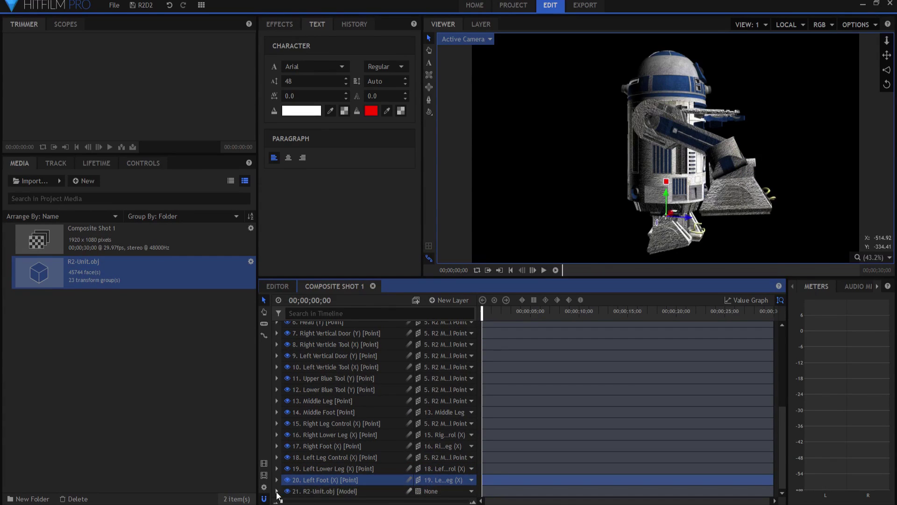
left_click(311, 492)
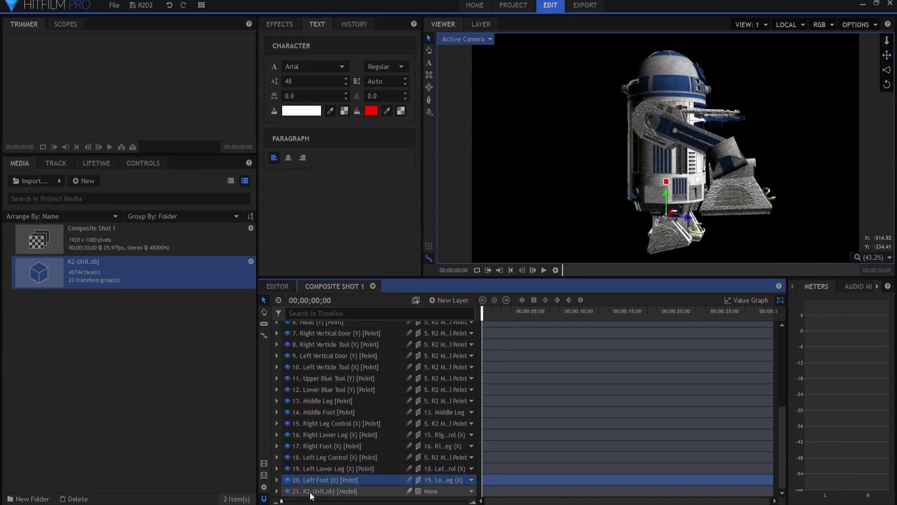
left_click(141, 163)
left_click(8, 260)
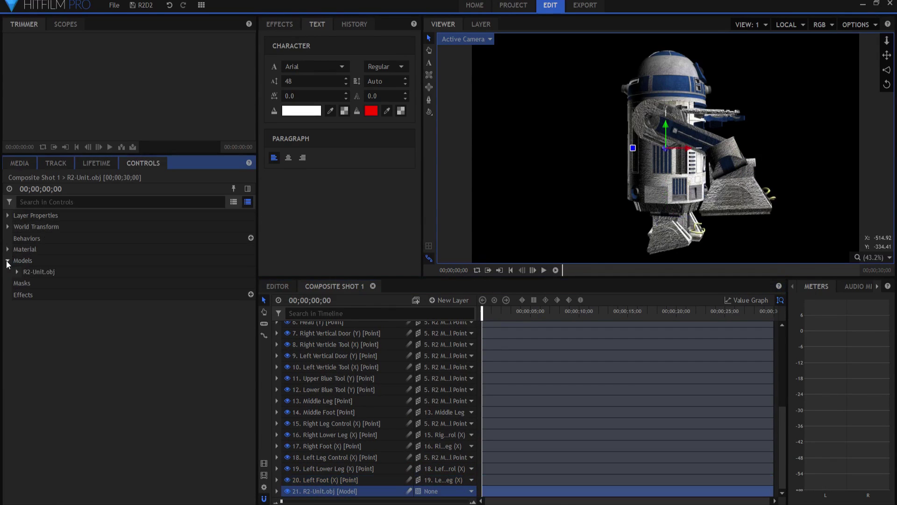
left_click(17, 272)
scroll(70, 275, "down", 3)
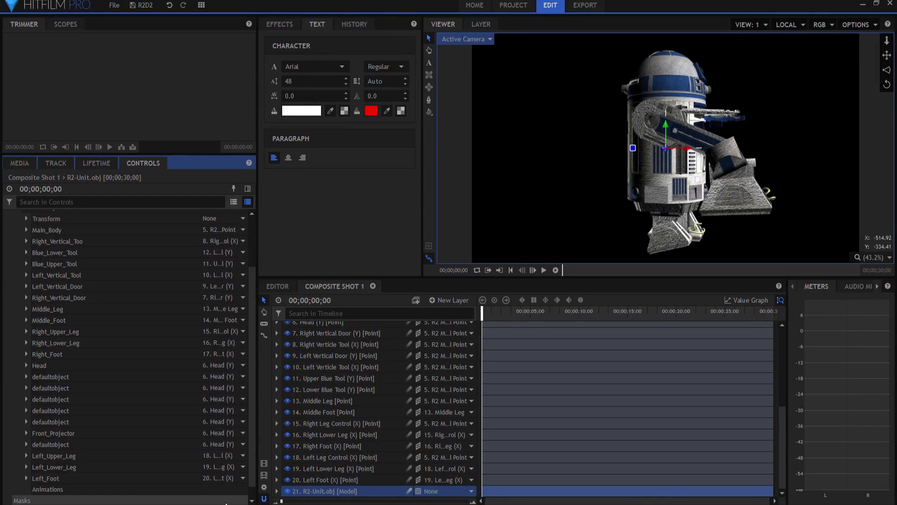
scroll(284, 405, "up", 2)
left_click(277, 372)
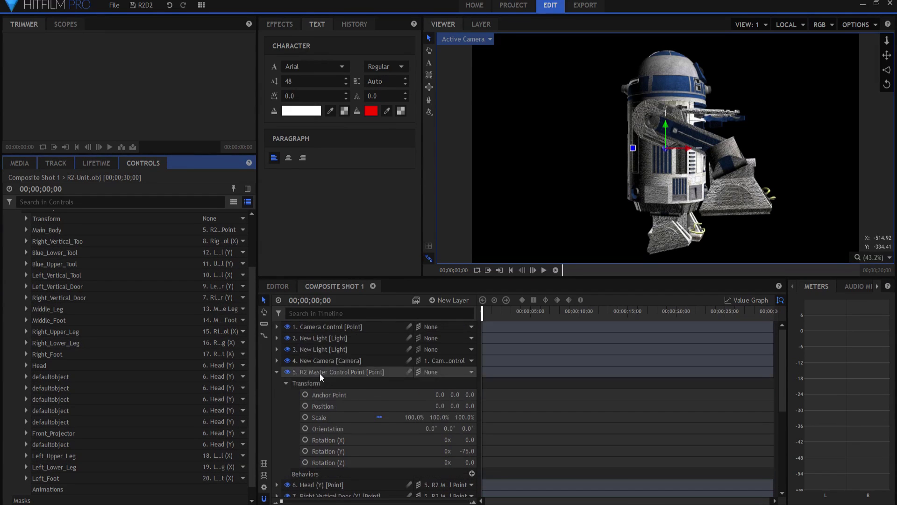
Step: Scrub and play the timeline from the start to watch R2 turn and tilt around 4–8 seconds
left_click(277, 372)
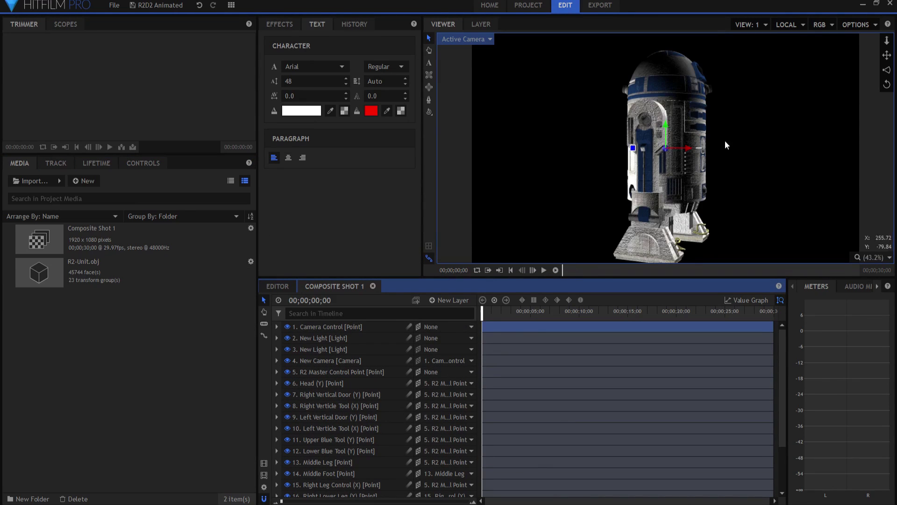
left_click_drag(481, 317, 543, 301)
key("Home")
left_click(542, 270)
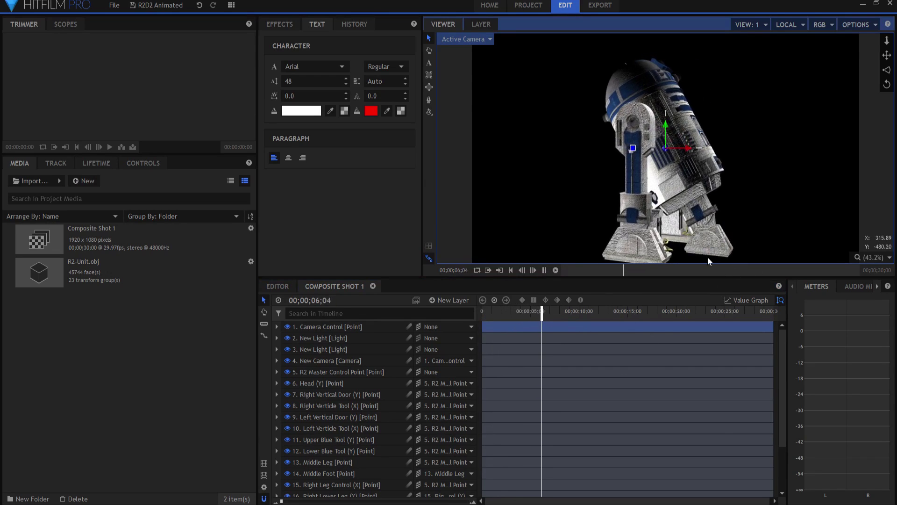
left_click_drag(563, 311, 503, 315)
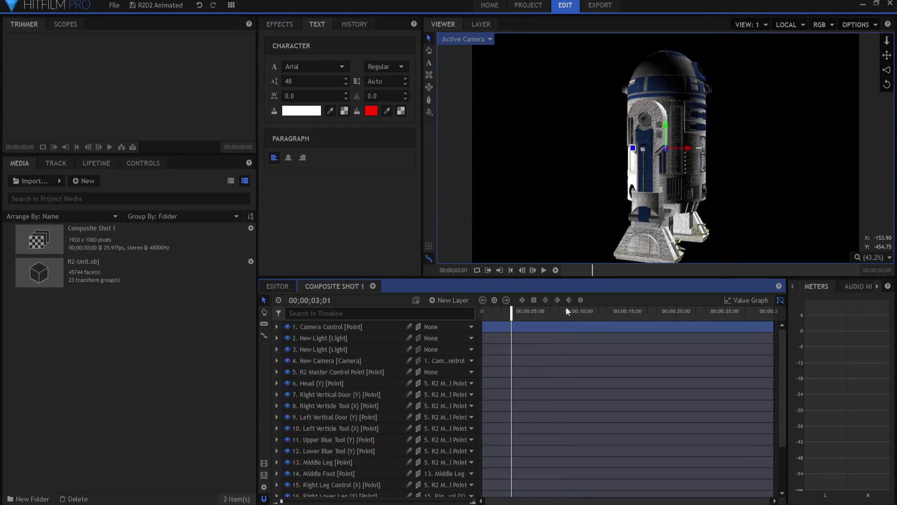
left_click_drag(509, 319, 475, 337)
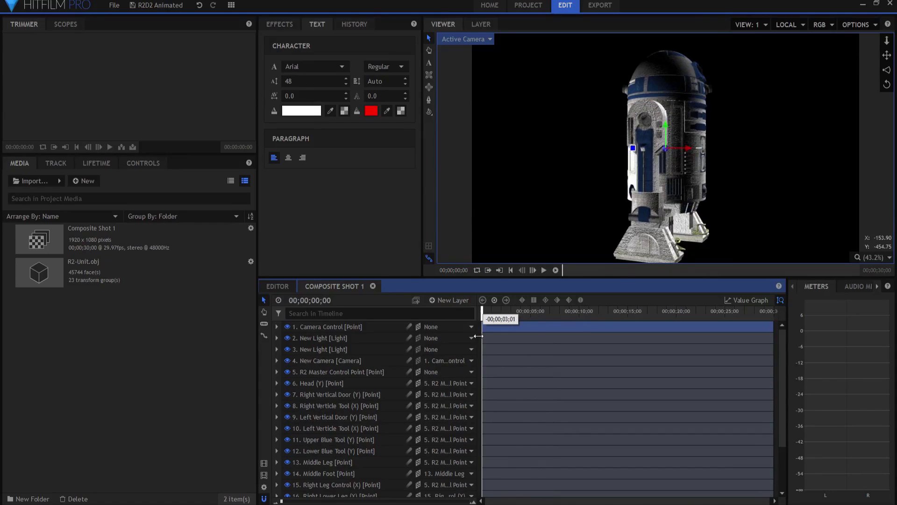
Step: Keyframe Head (Y) Rotation (Y) from 0 at 00;00;00;29 to about 90° at 00;00;01;21
left_click(324, 382)
left_click(276, 383)
left_click(286, 394)
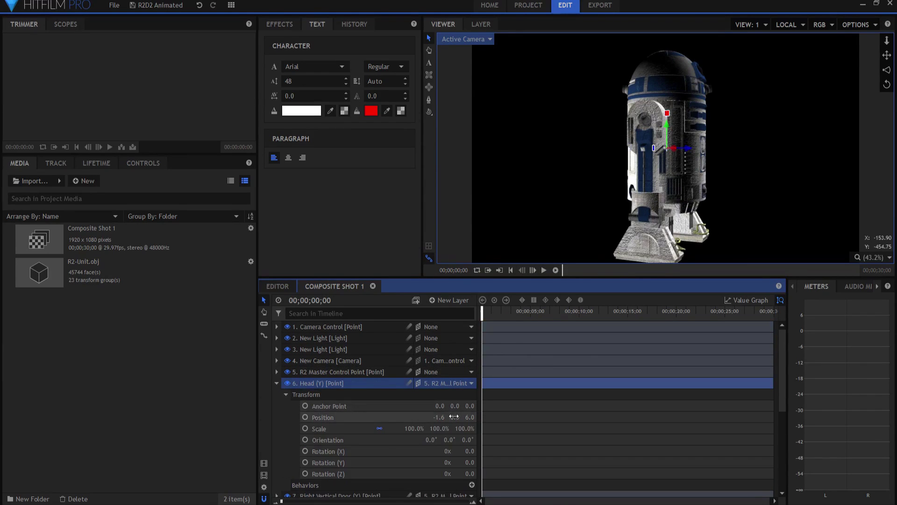
left_click(491, 309)
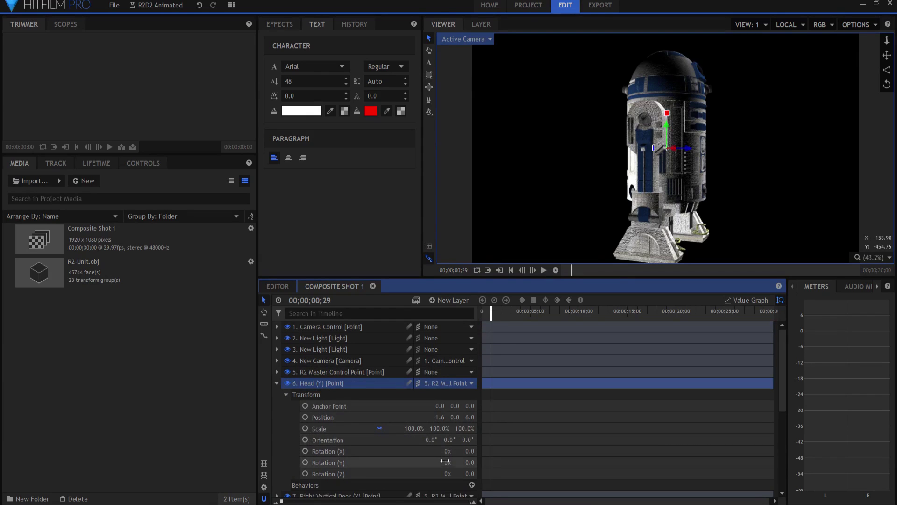
left_click(305, 463)
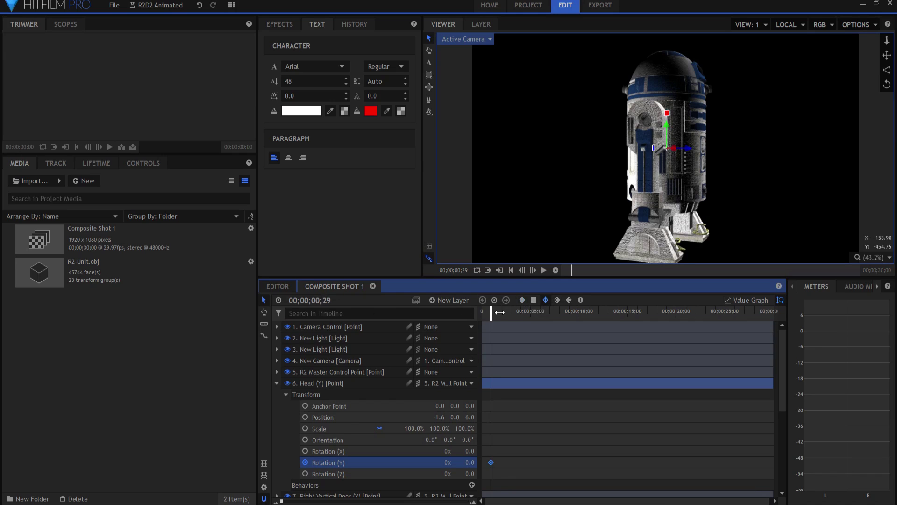
left_click_drag(498, 312, 499, 313)
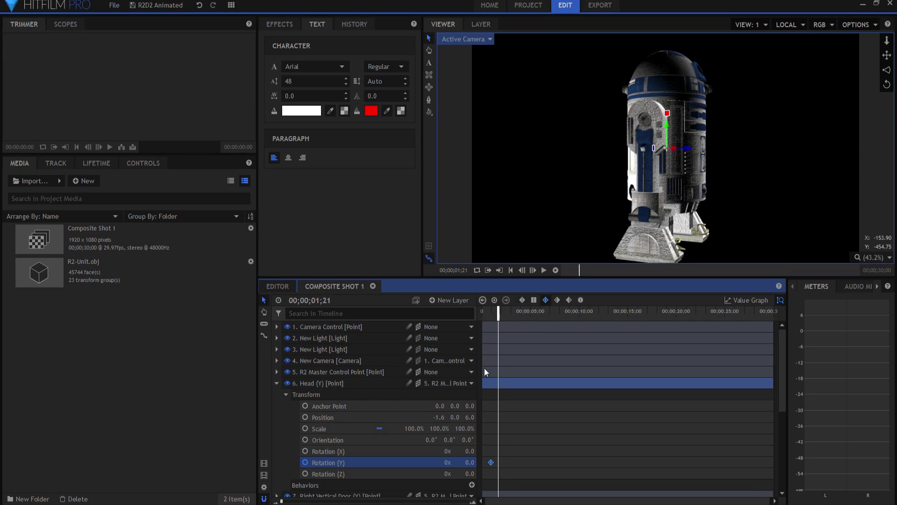
left_click_drag(469, 463, 518, 462)
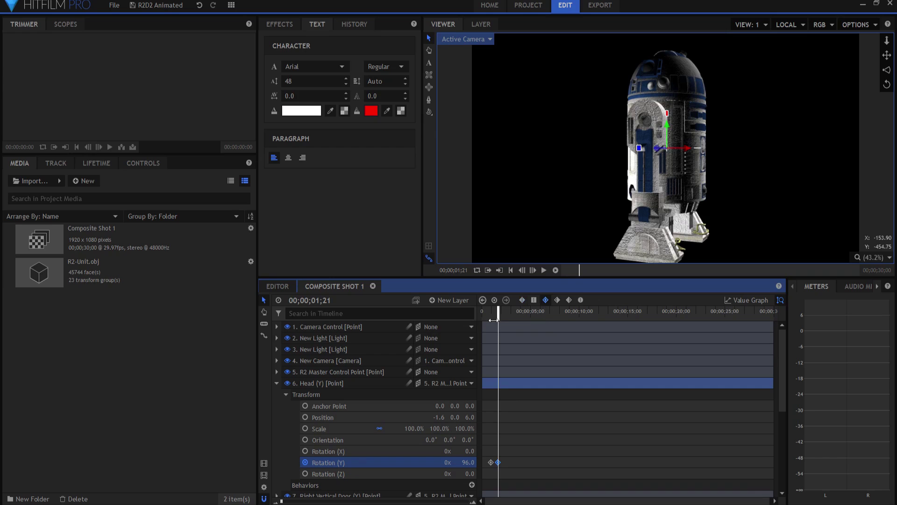
left_click_drag(497, 315, 482, 314)
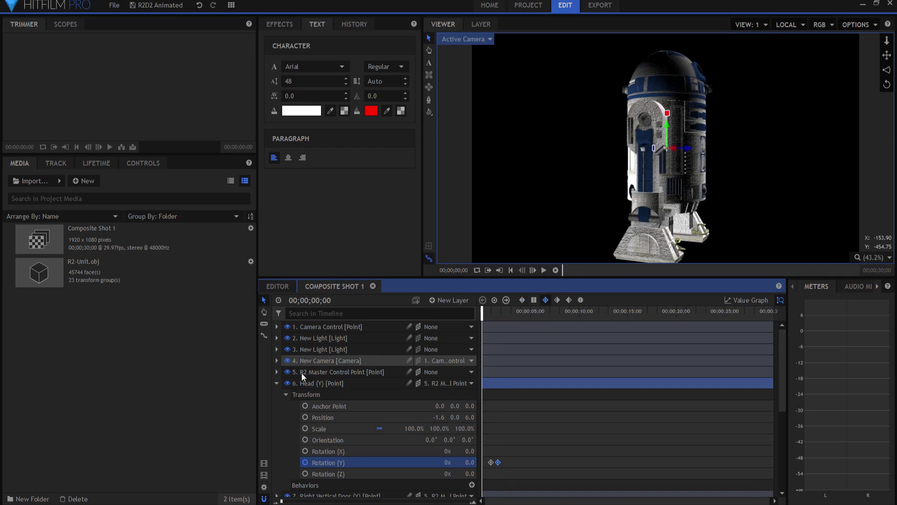
left_click(276, 383)
scroll(359, 414, "down", 2)
scroll(346, 375, "up", 2)
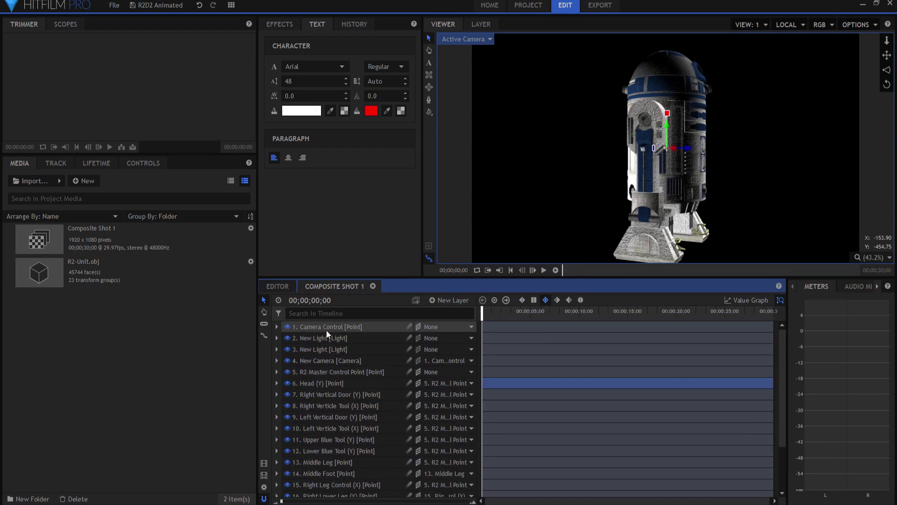
left_click(324, 327)
Step: At about 00;00;07;05, keyframe the R2 Master Control Point's Position Z to 1438, pushing R2 far away
left_click_drag(481, 315, 552, 312)
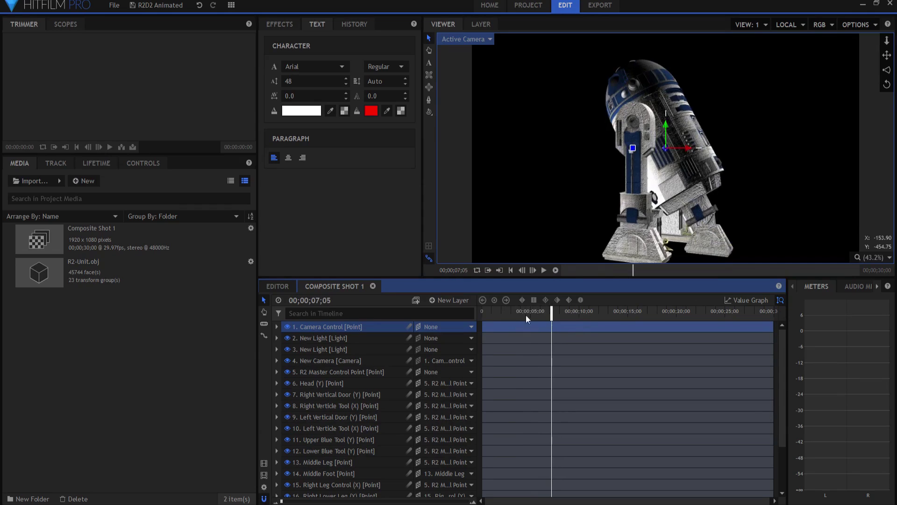
left_click(338, 372)
left_click(276, 372)
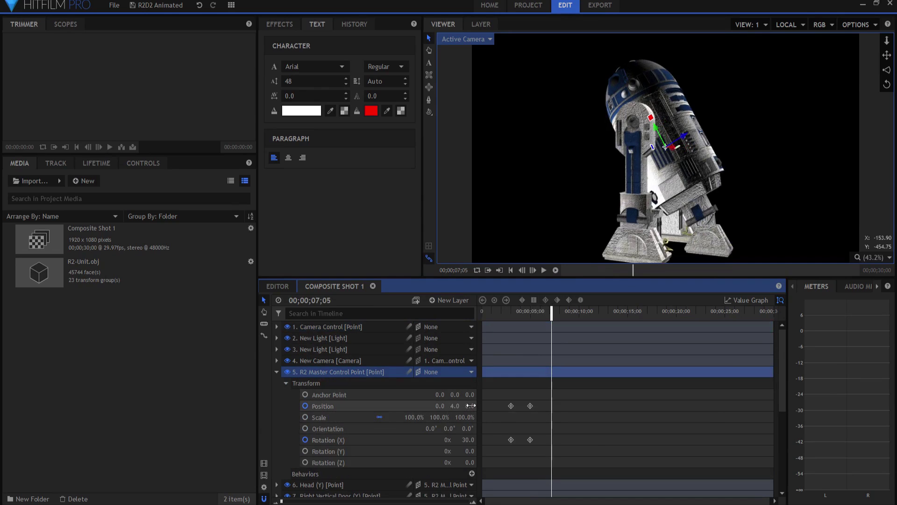
left_click_drag(471, 405, 532, 405)
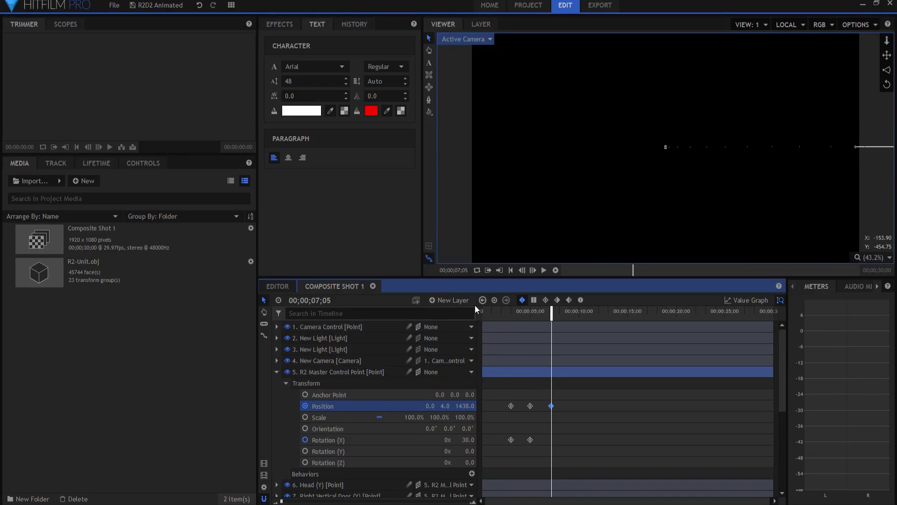
Step: Play the animation from the start to preview R2 moving away, then pause
left_click(510, 270)
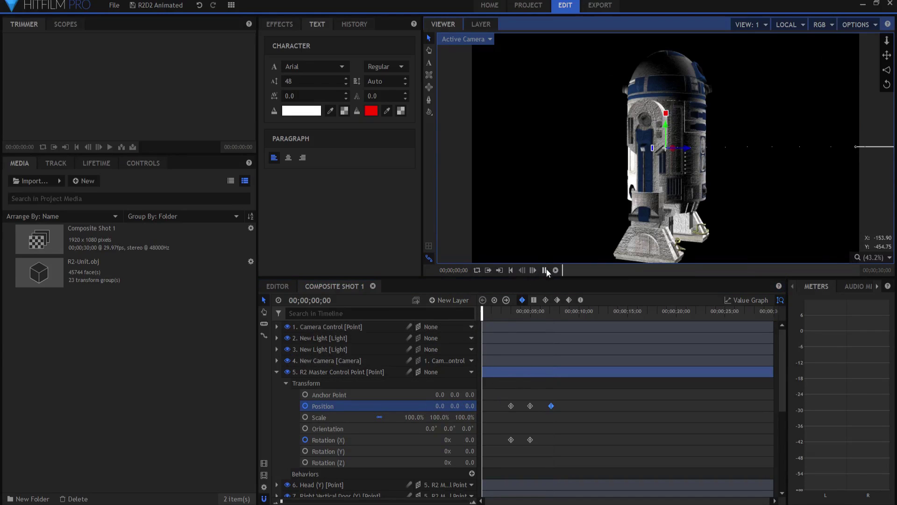
left_click(544, 270)
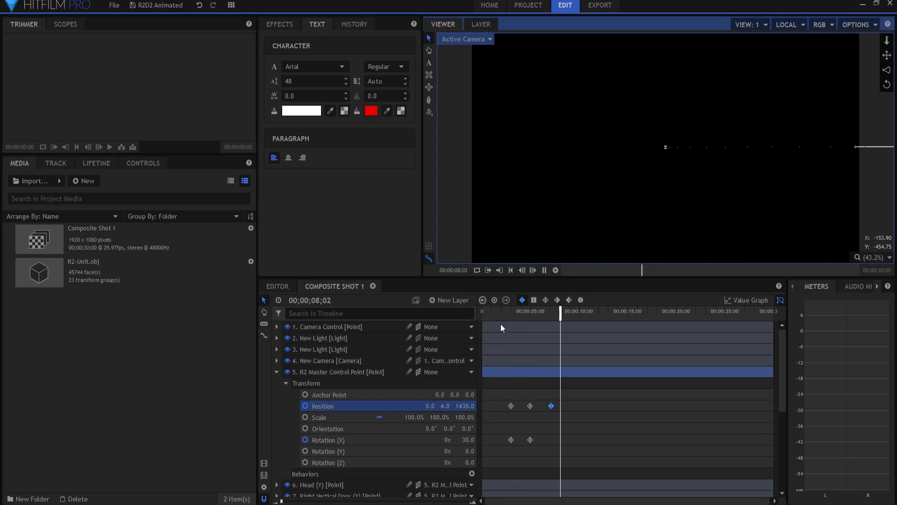
left_click(545, 270)
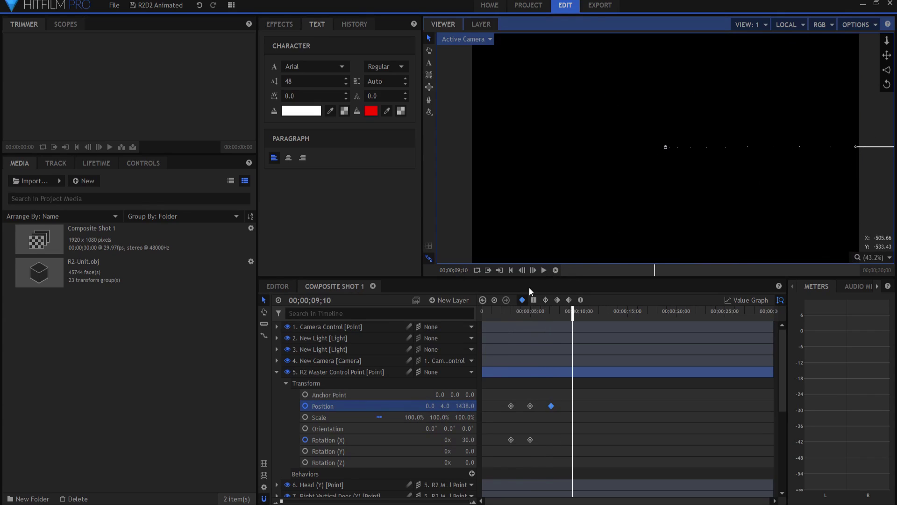